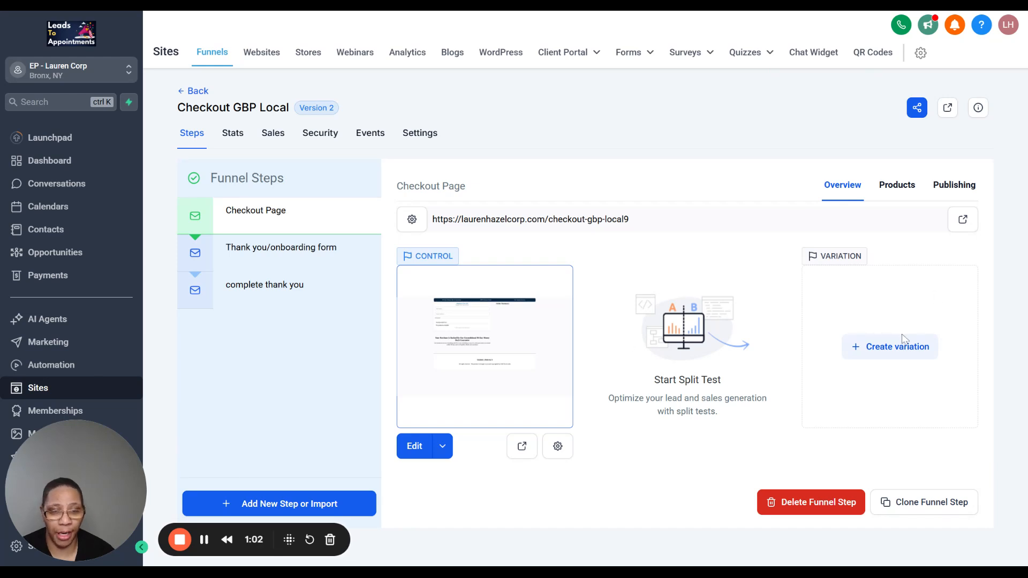
- Fill in a new product entry for the Checkout Page step with Postcard Ad and the price Postcard Ad @ 550
{"action": "left_click", "coordinate": [901, 193]}
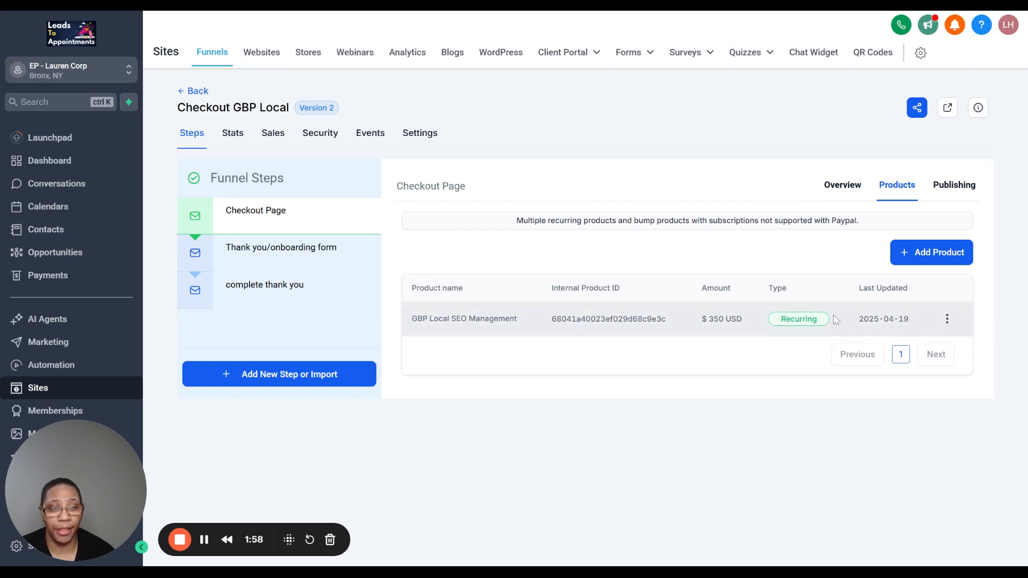
{"action": "left_click", "coordinate": [905, 258]}
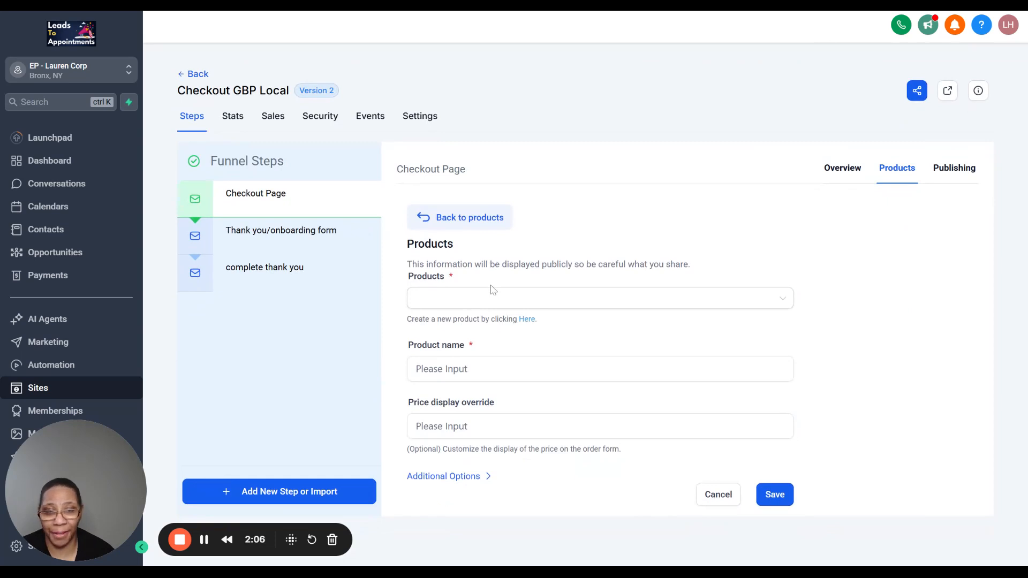
{"action": "left_click", "coordinate": [455, 300]}
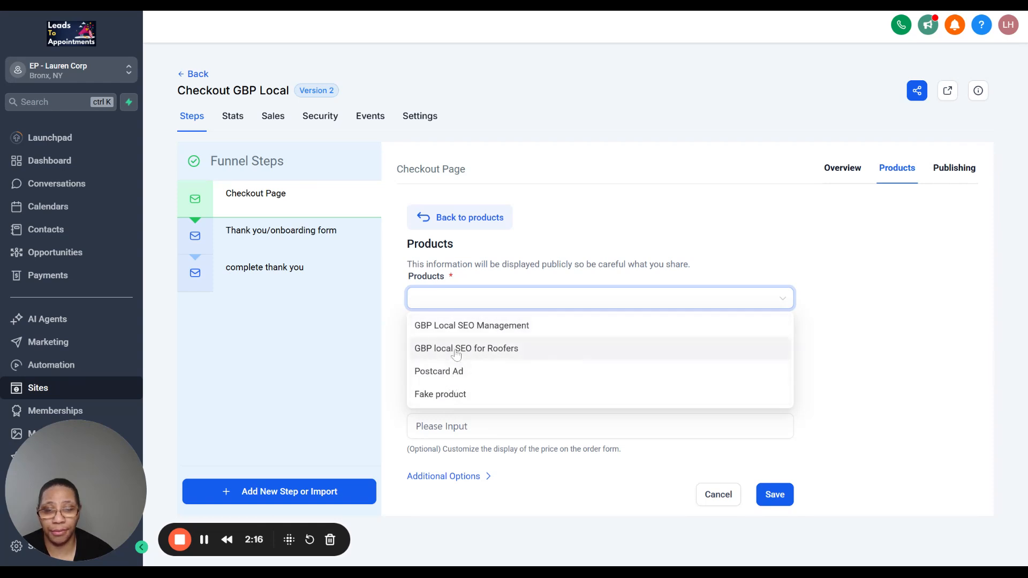
{"action": "left_click", "coordinate": [453, 373]}
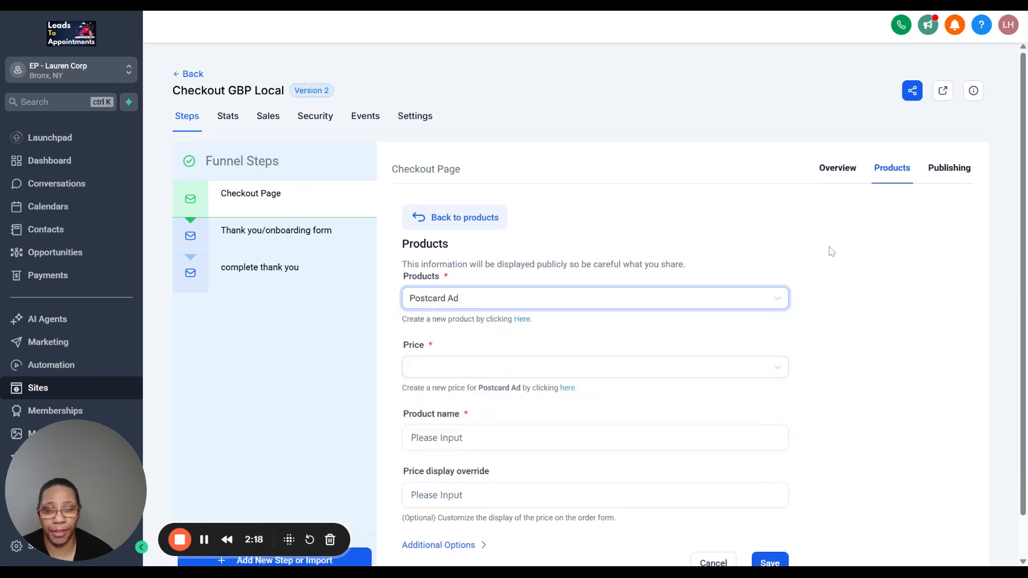
{"action": "scroll", "coordinate": [831, 250], "scroll_direction": "down", "scroll_amount": 1}
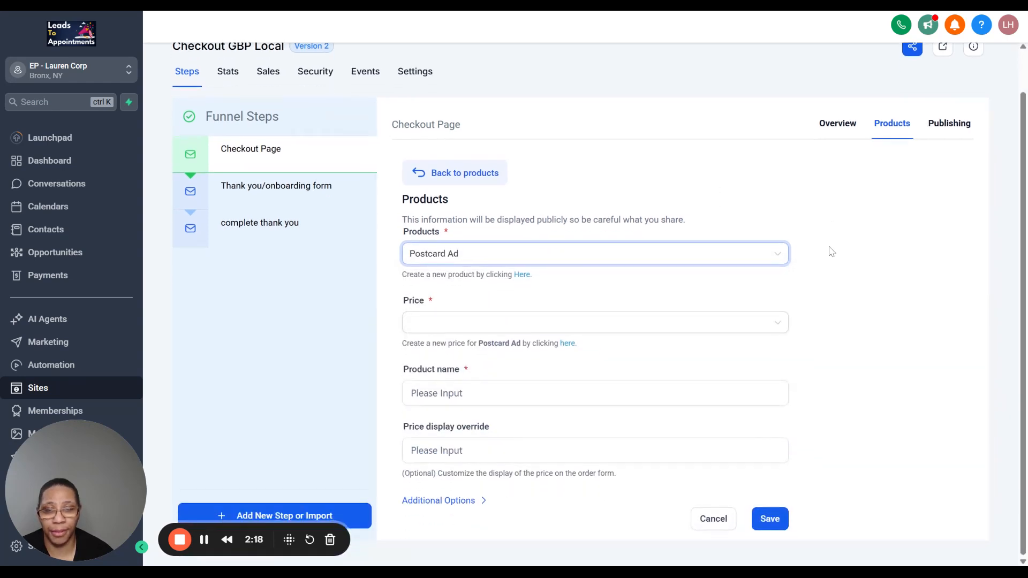
{"action": "left_click", "coordinate": [455, 328]}
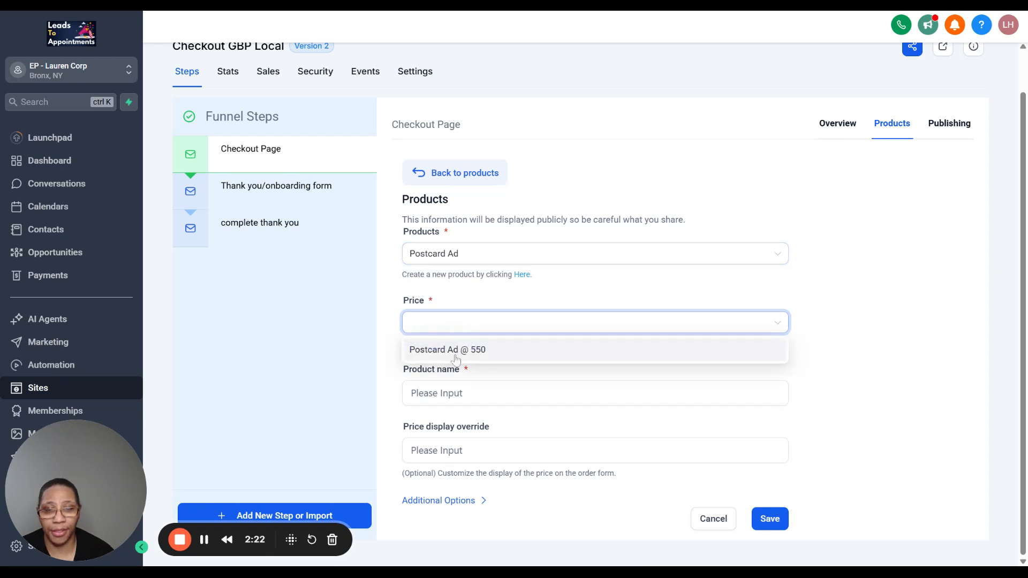
{"action": "left_click", "coordinate": [456, 349]}
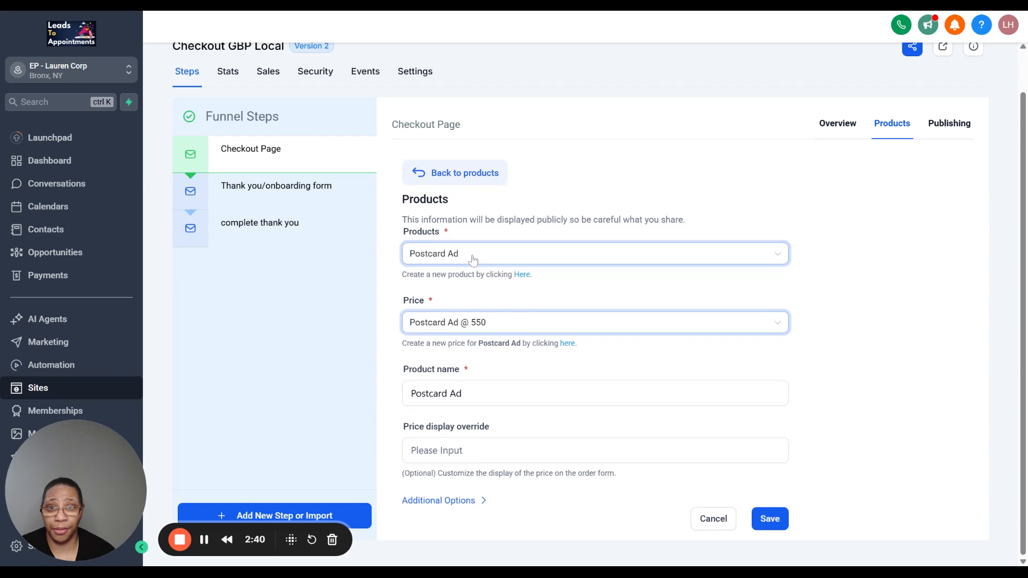
{"action": "scroll", "coordinate": [474, 257], "scroll_direction": "up", "scroll_amount": 1}
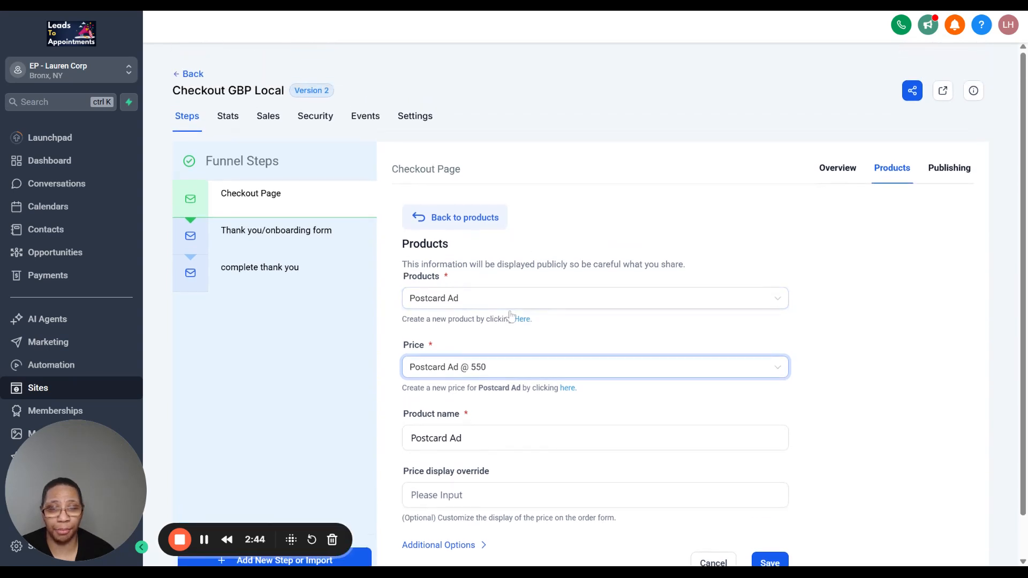
{"action": "scroll", "coordinate": [464, 406], "scroll_direction": "down", "scroll_amount": 1}
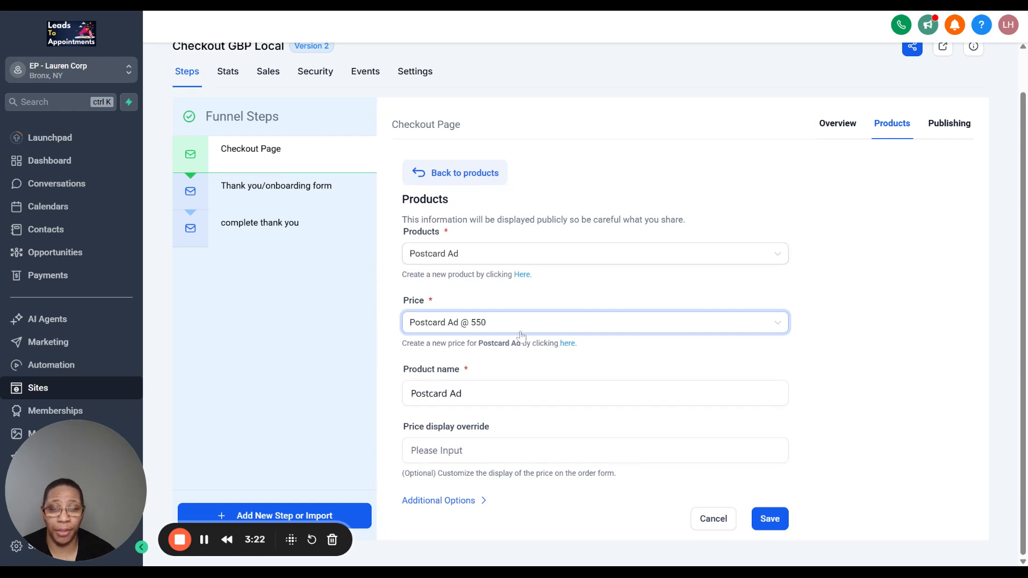
- Open the Postcard Ad product for editing through the new-price link and review its information, tax, prices, variants and search engine listing
{"action": "left_click", "coordinate": [571, 346]}
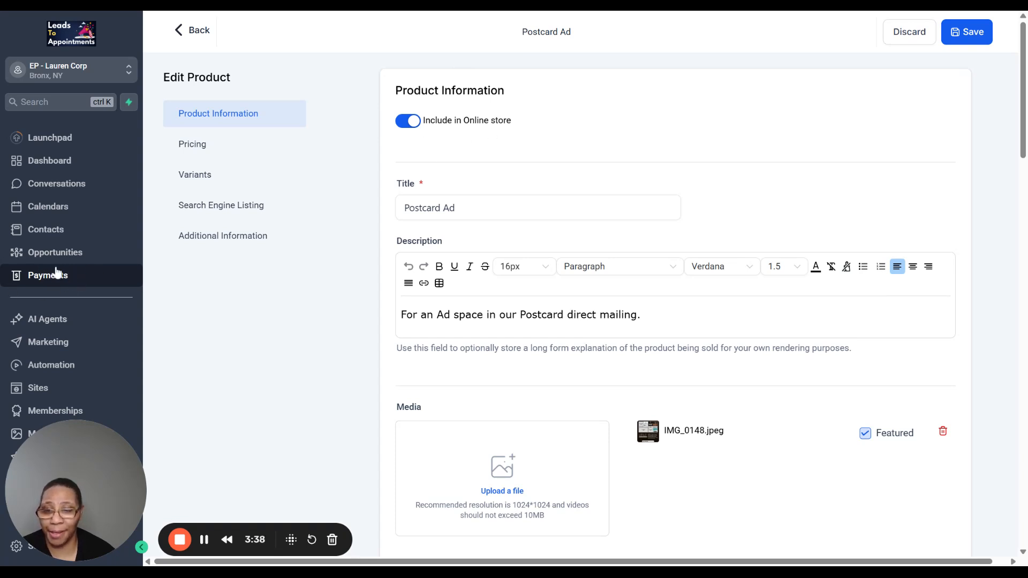
{"action": "scroll", "coordinate": [557, 253], "scroll_direction": "down", "scroll_amount": 6}
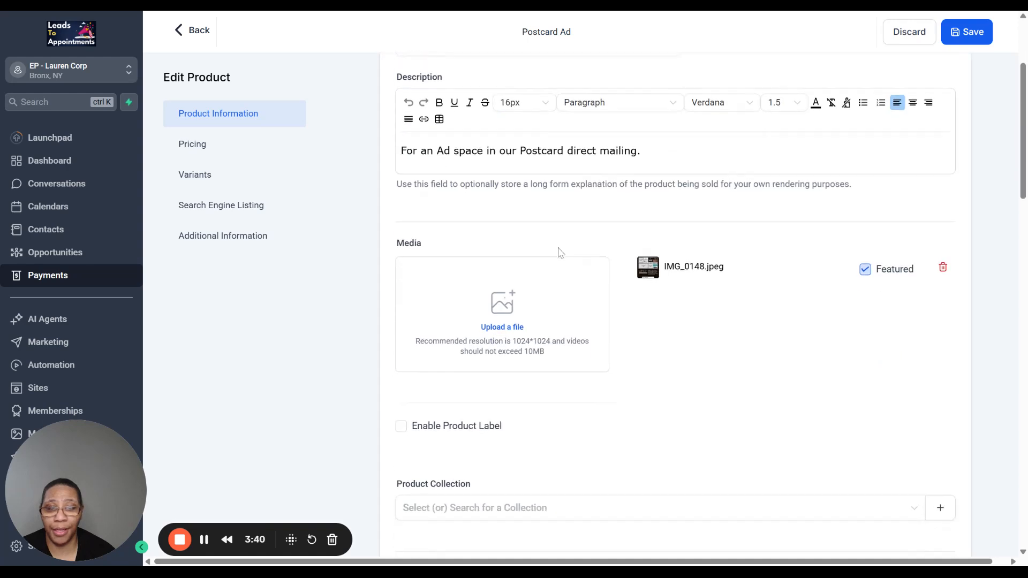
{"action": "scroll", "coordinate": [525, 259], "scroll_direction": "down", "scroll_amount": 15}
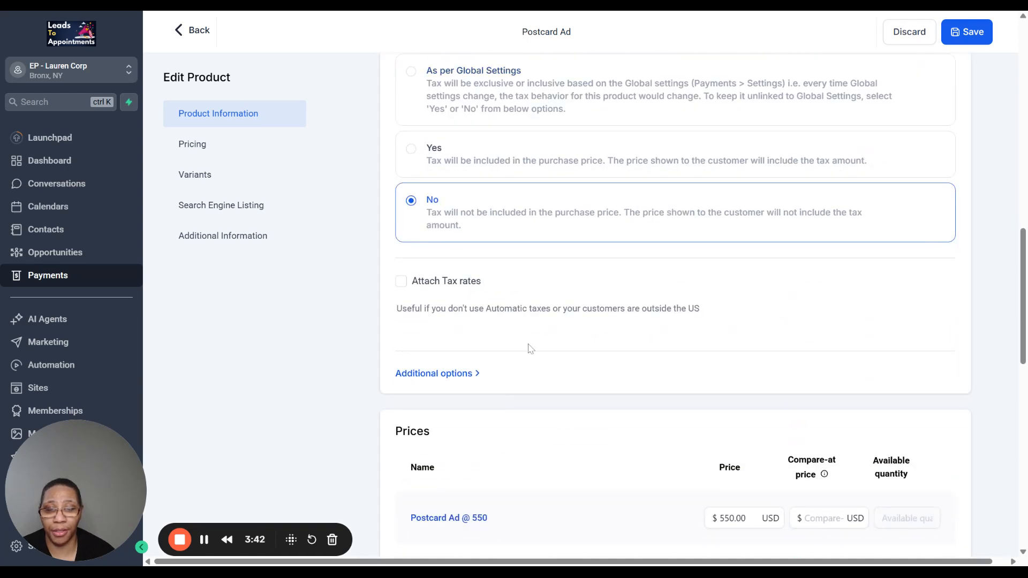
{"action": "scroll", "coordinate": [554, 407], "scroll_direction": "down", "scroll_amount": 3}
{"action": "scroll", "coordinate": [606, 341], "scroll_direction": "up", "scroll_amount": 2}
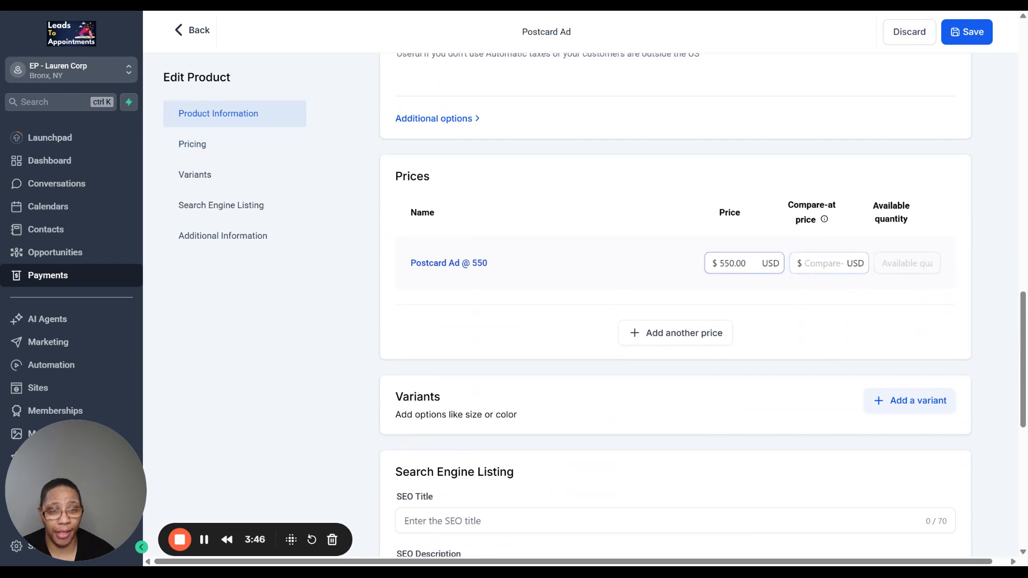
{"action": "scroll", "coordinate": [653, 261], "scroll_direction": "down", "scroll_amount": 2}
{"action": "scroll", "coordinate": [461, 161], "scroll_direction": "down", "scroll_amount": 5}
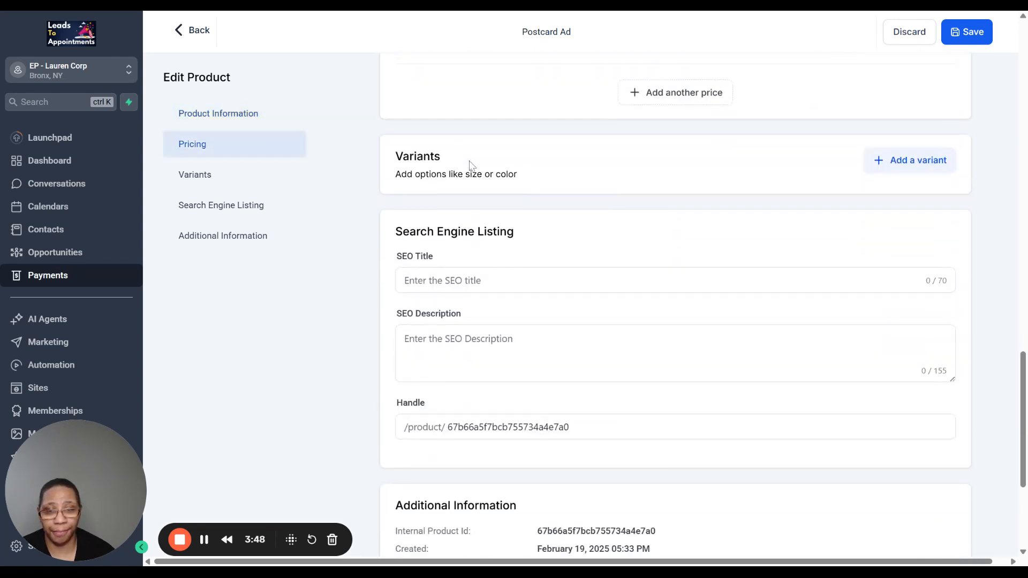
{"action": "scroll", "coordinate": [479, 264], "scroll_direction": "up", "scroll_amount": 10}
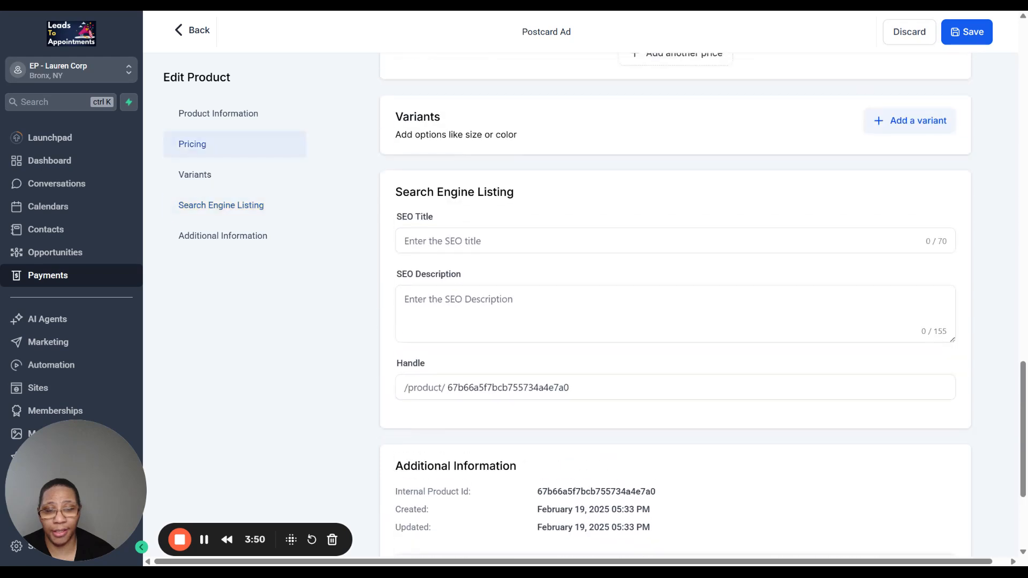
{"action": "scroll", "coordinate": [520, 257], "scroll_direction": "up", "scroll_amount": 1}
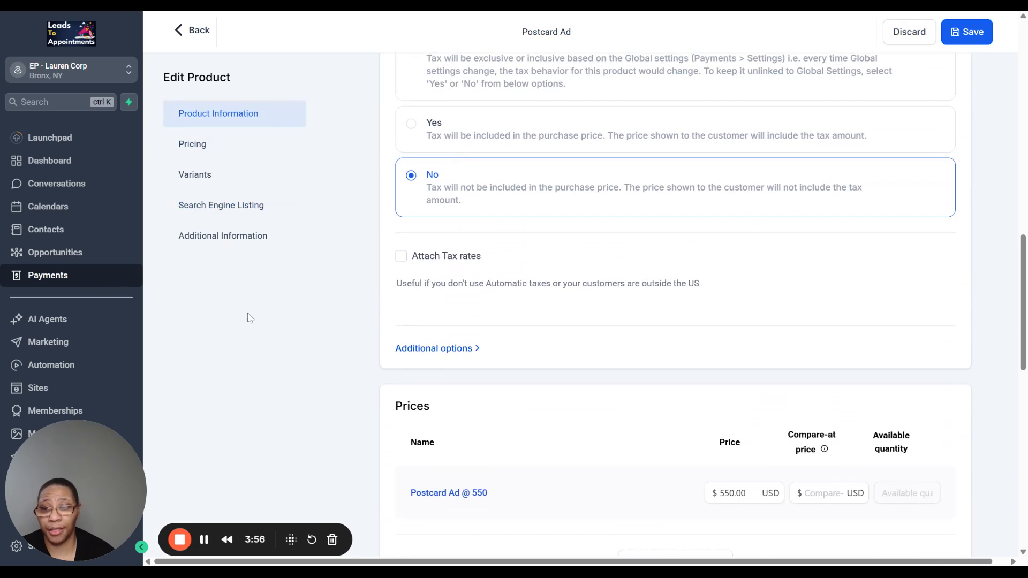
{"action": "scroll", "coordinate": [584, 277], "scroll_direction": "up", "scroll_amount": 10}
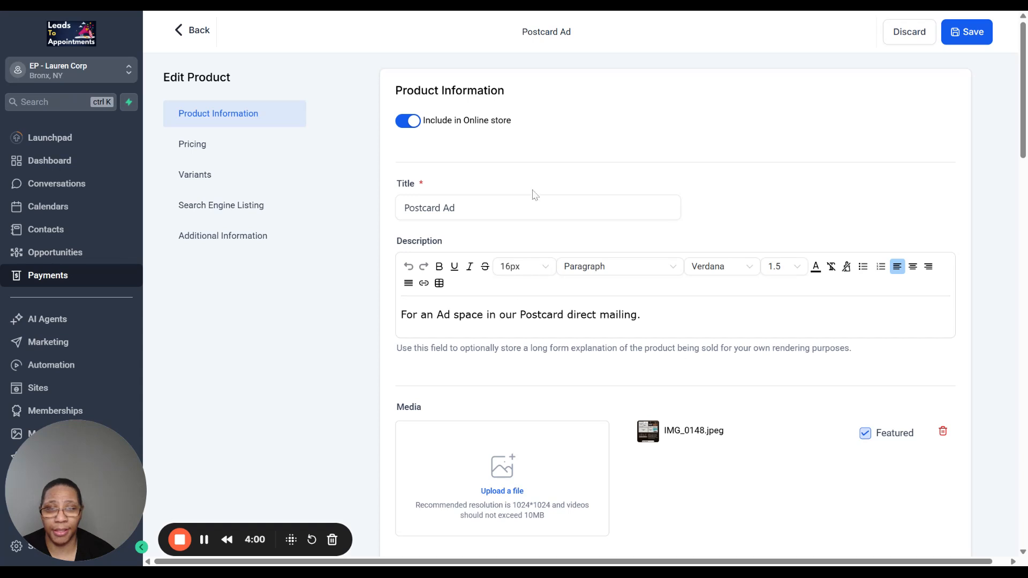
{"action": "left_click", "coordinate": [533, 208]}
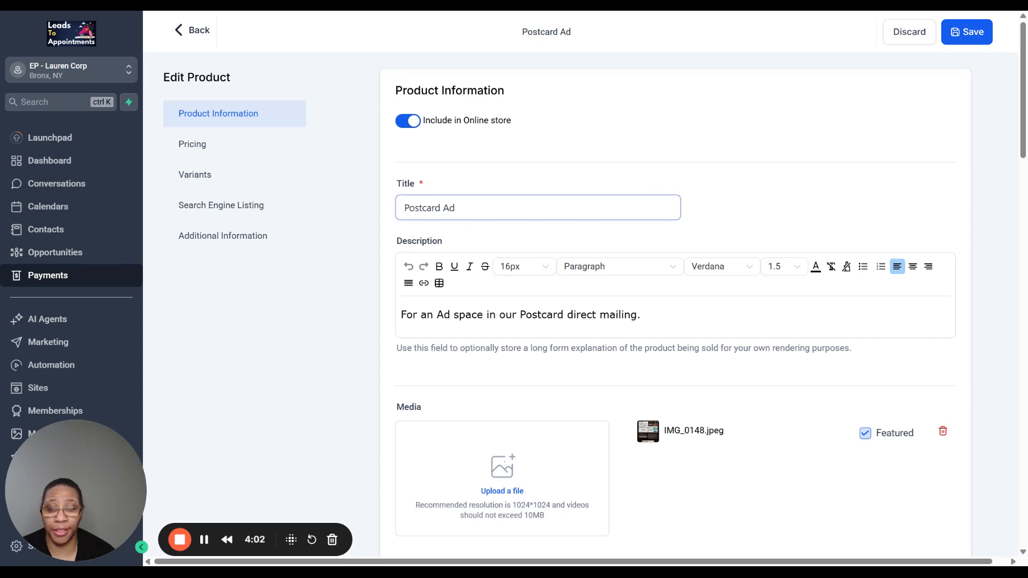
- Leave the Postcard Ad editor and view the Products list in Payments
{"action": "left_click", "coordinate": [184, 34]}
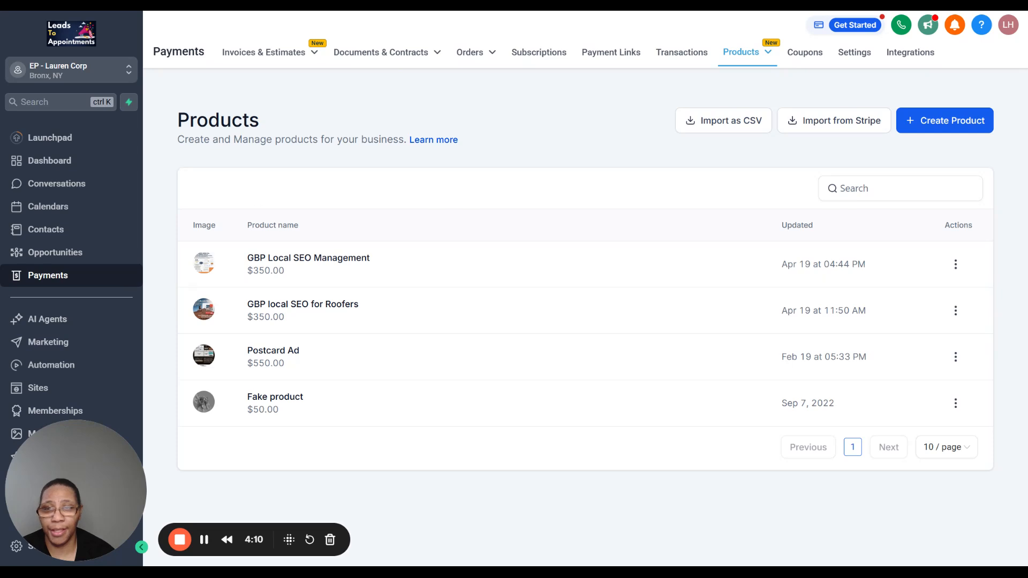
{"action": "mouse_move", "coordinate": [462, 65]}
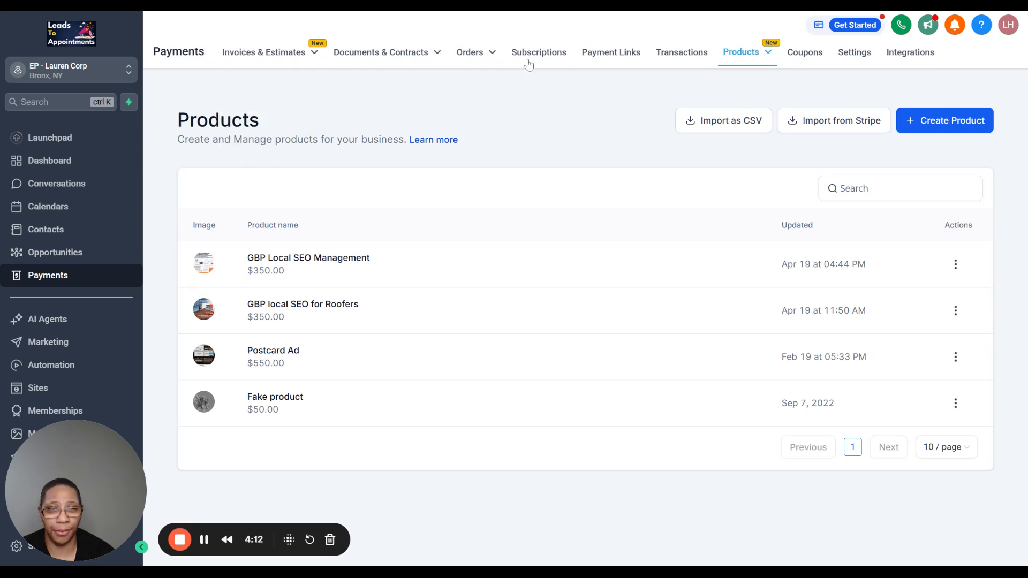
{"action": "mouse_move", "coordinate": [735, 64]}
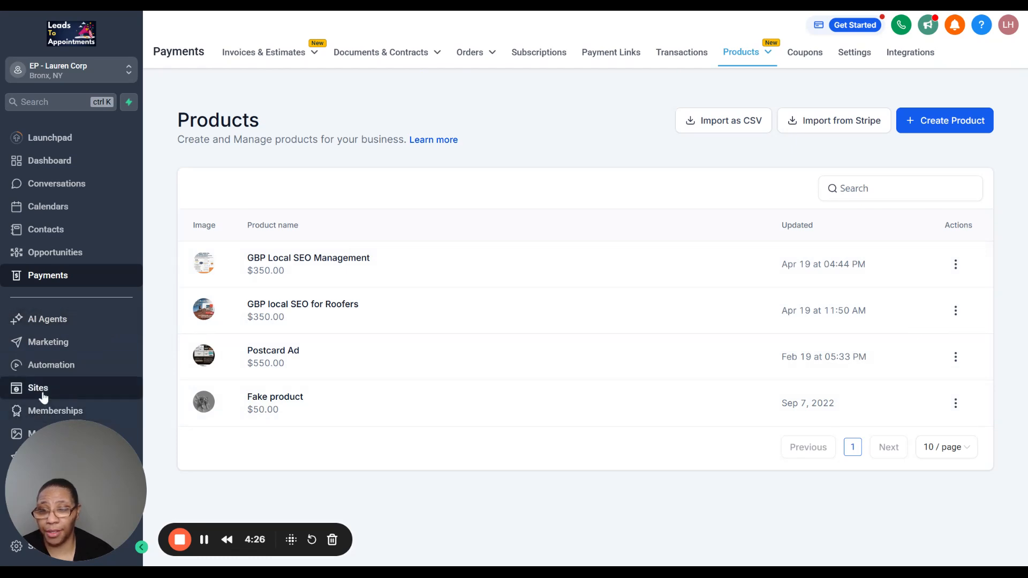
- Reopen the Checkout GBP Local funnel from the funnels list and view the products attached to its Checkout Page
{"action": "left_click", "coordinate": [43, 396]}
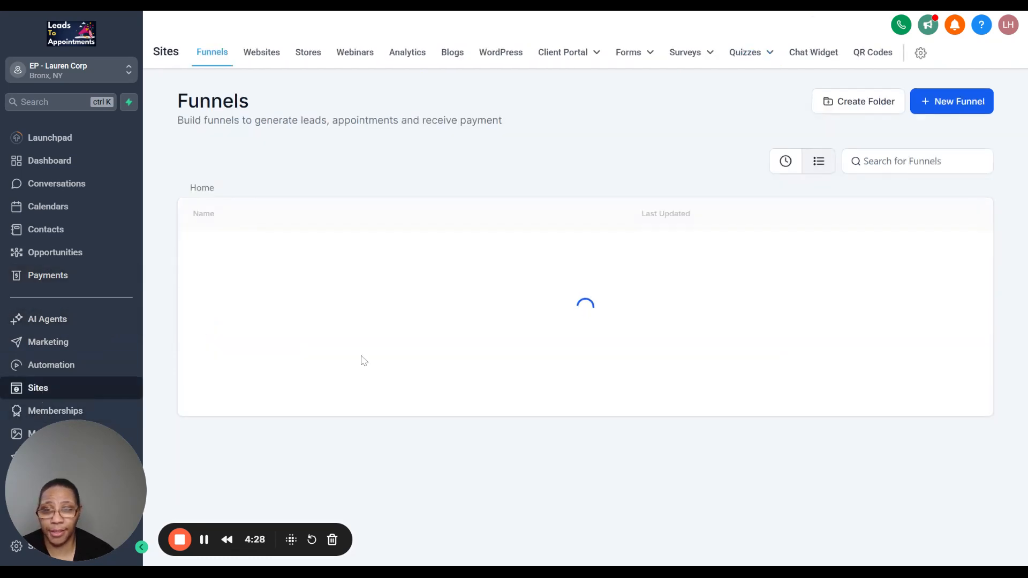
{"action": "scroll", "coordinate": [274, 307], "scroll_direction": "down", "scroll_amount": 3}
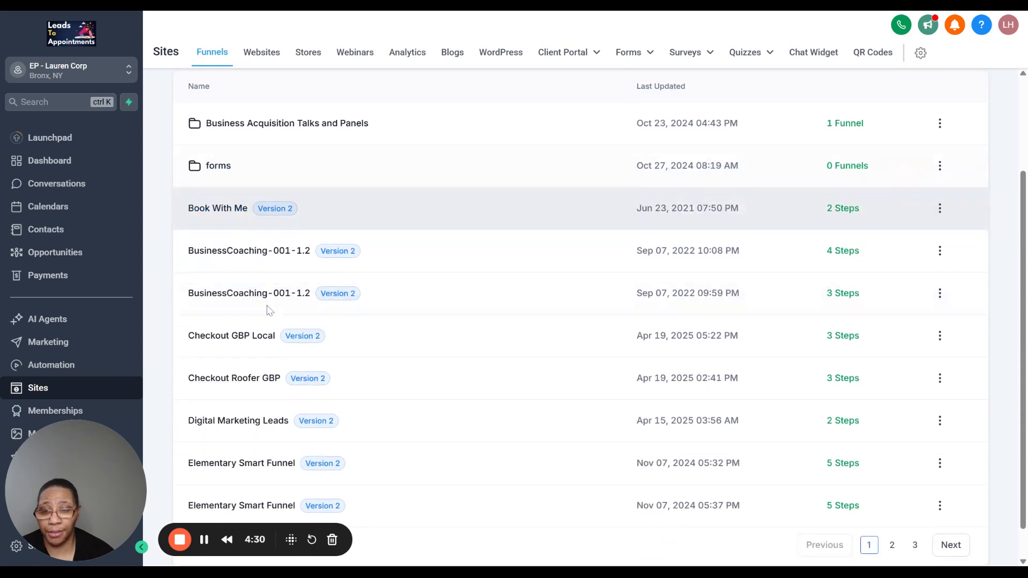
{"action": "left_click", "coordinate": [248, 346]}
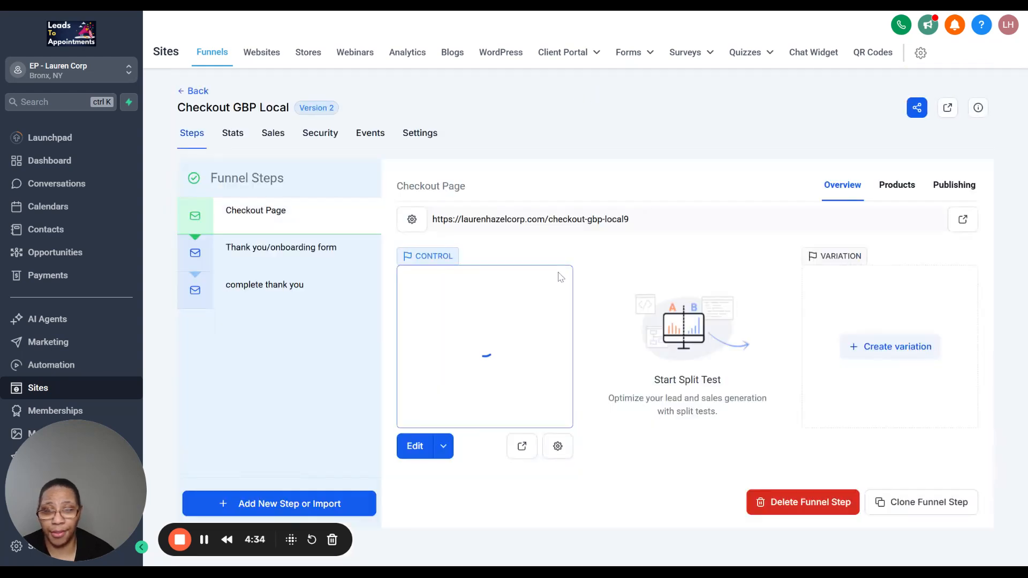
{"action": "left_click", "coordinate": [893, 185]}
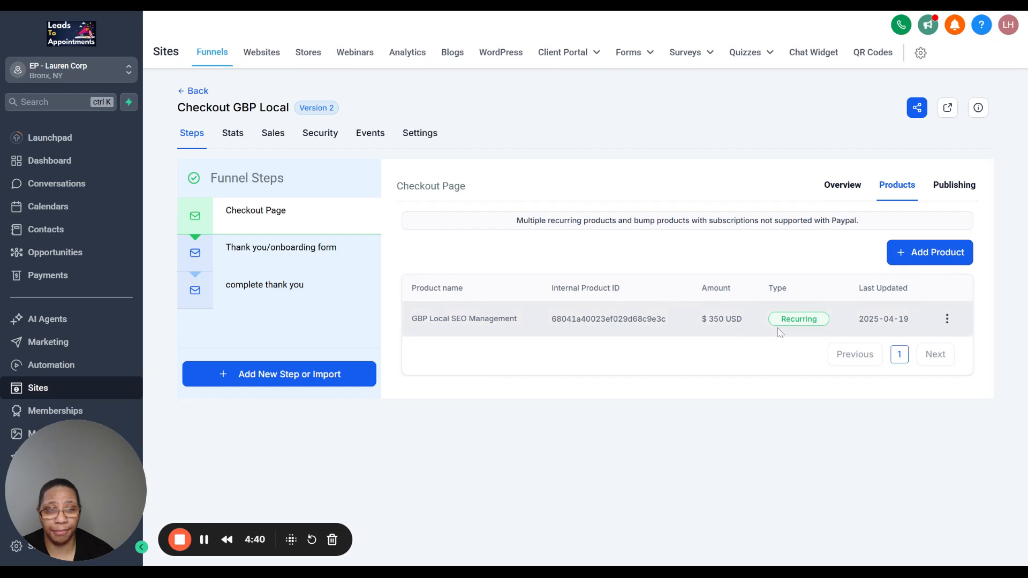
- Compare the Checkout Page's publishing name and step URL with the page address in its overview
{"action": "left_click", "coordinate": [950, 185]}
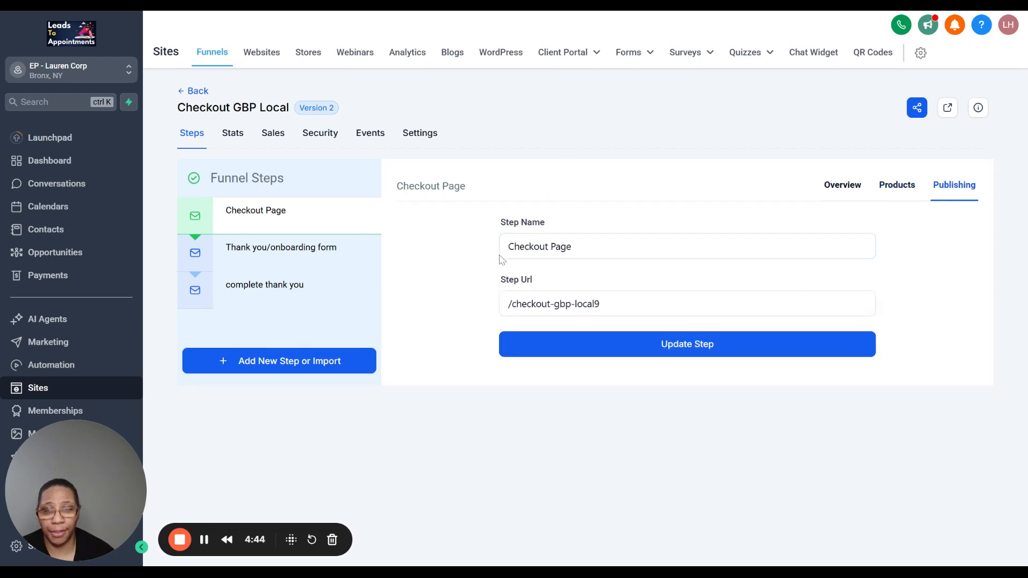
{"action": "mouse_move", "coordinate": [321, 241]}
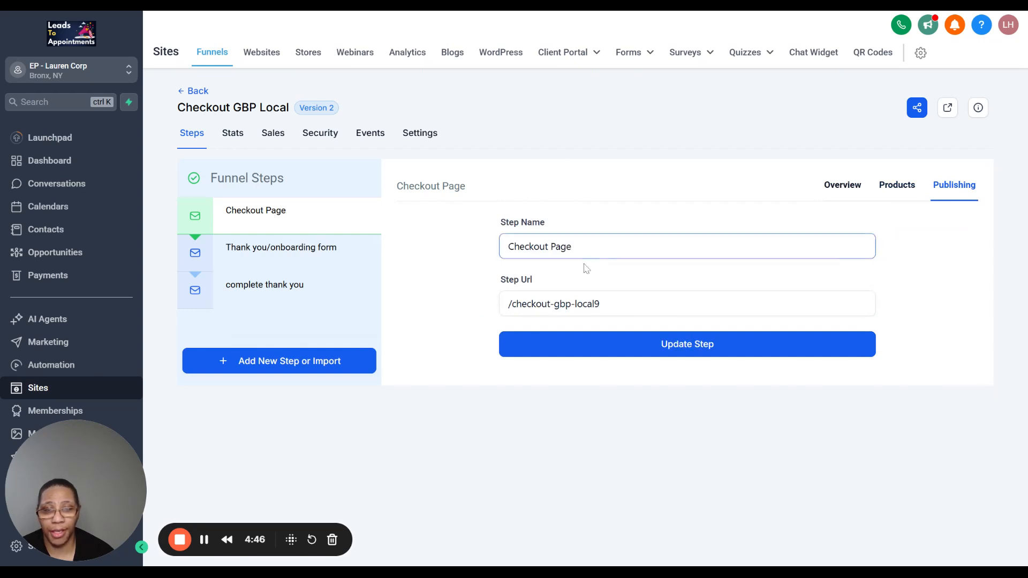
{"action": "left_click", "coordinate": [506, 304]}
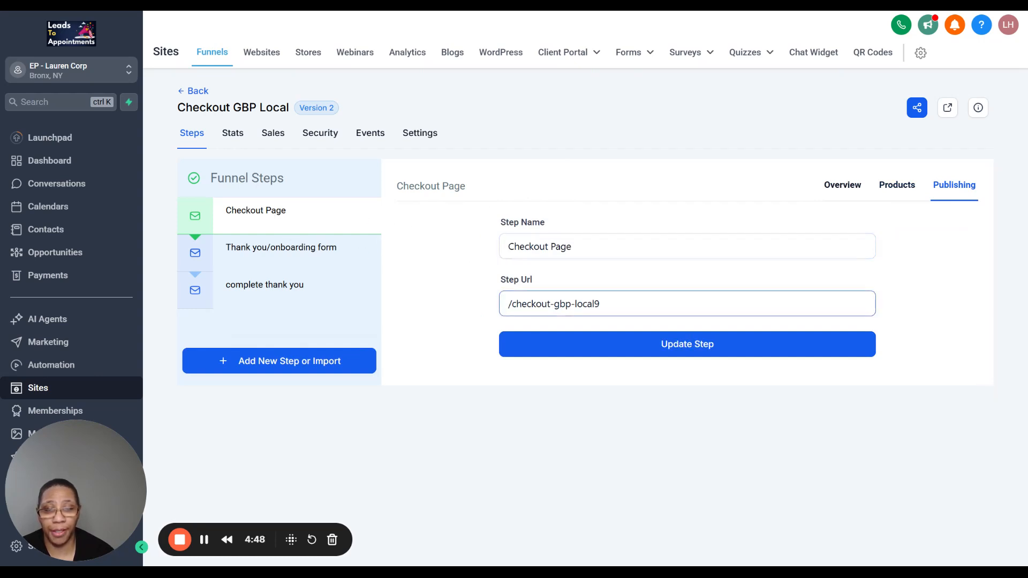
{"action": "left_click", "coordinate": [844, 185]}
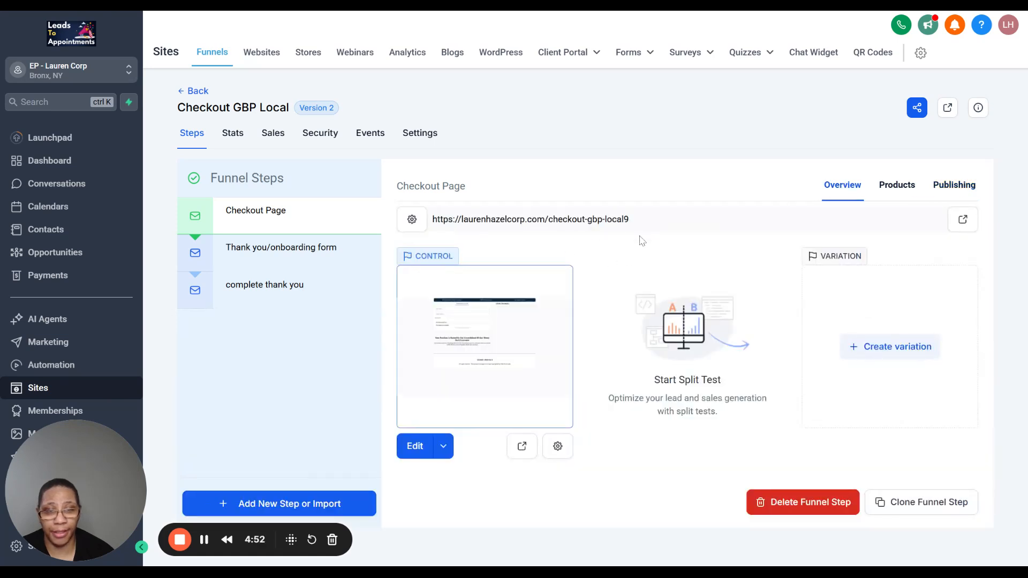
{"action": "left_click", "coordinate": [953, 186]}
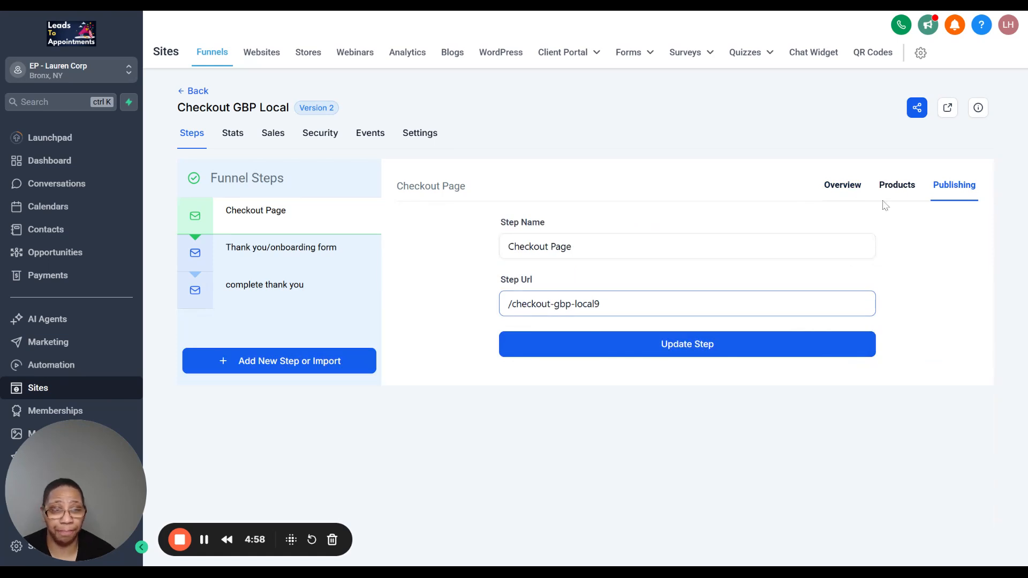
{"action": "left_click", "coordinate": [835, 186]}
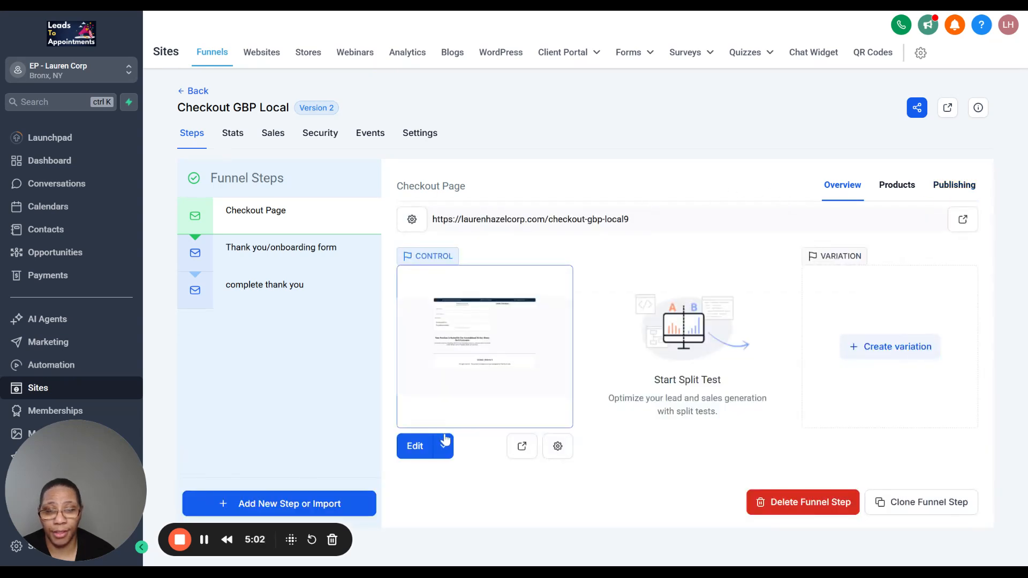
- Open the Checkout Page control version in the page editor and examine its order form and order summary
{"action": "left_click", "coordinate": [405, 449]}
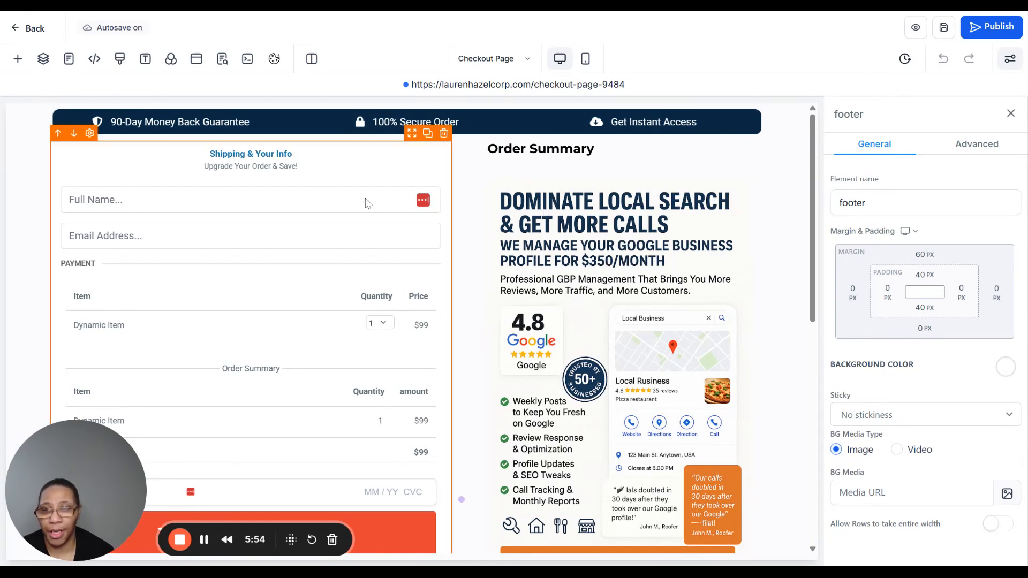
{"action": "scroll", "coordinate": [319, 193], "scroll_direction": "down", "scroll_amount": 1}
{"action": "scroll", "coordinate": [319, 190], "scroll_direction": "up", "scroll_amount": 1}
{"action": "scroll", "coordinate": [317, 191], "scroll_direction": "down", "scroll_amount": 1}
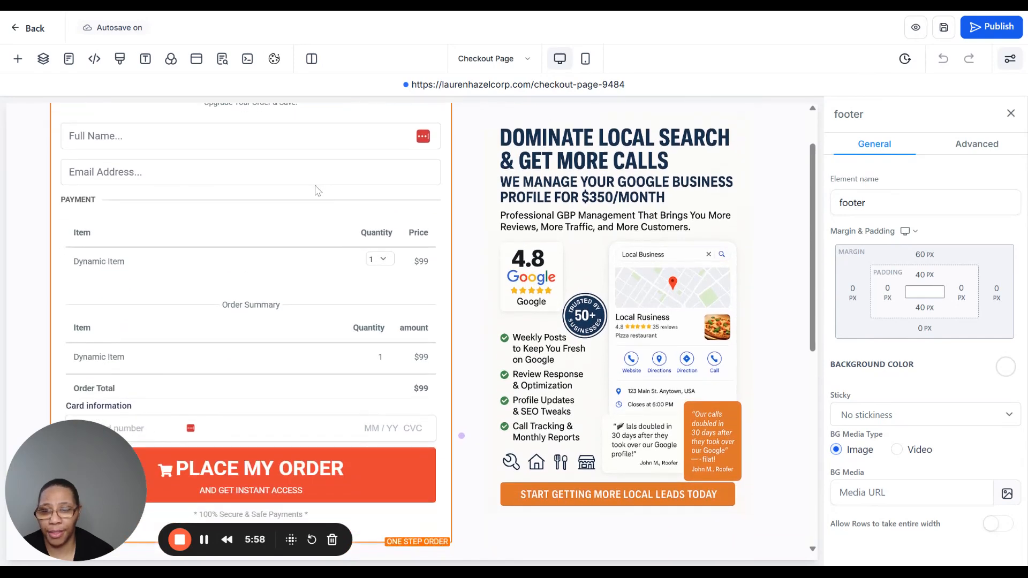
{"action": "scroll", "coordinate": [318, 190], "scroll_direction": "up", "scroll_amount": 1}
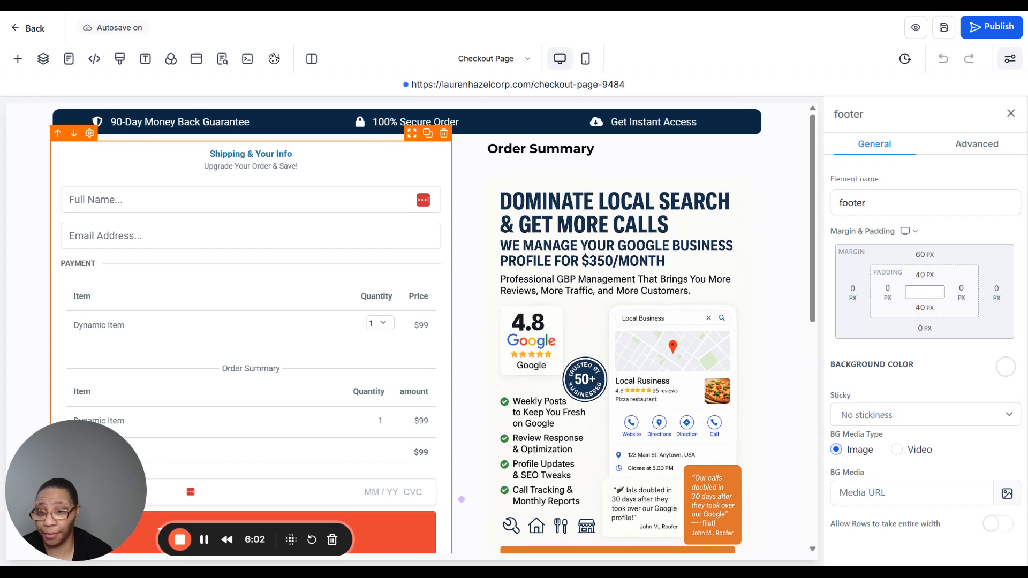
{"action": "scroll", "coordinate": [355, 161], "scroll_direction": "down", "scroll_amount": 1}
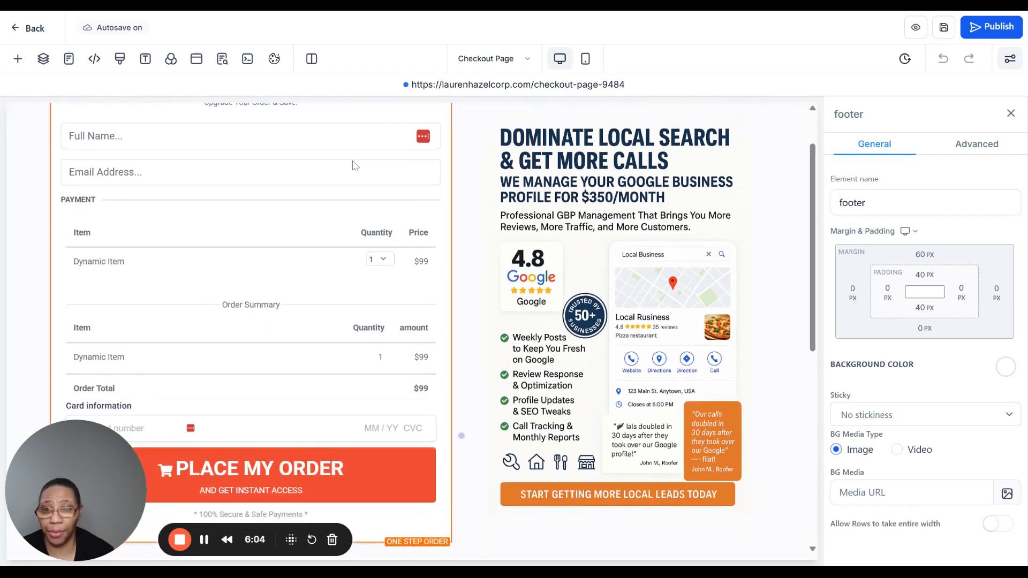
- Review the order form's contact fields, item list, order summary and card entry alongside the Google Business Profile promotional image
{"action": "scroll", "coordinate": [364, 198], "scroll_direction": "up", "scroll_amount": 1}
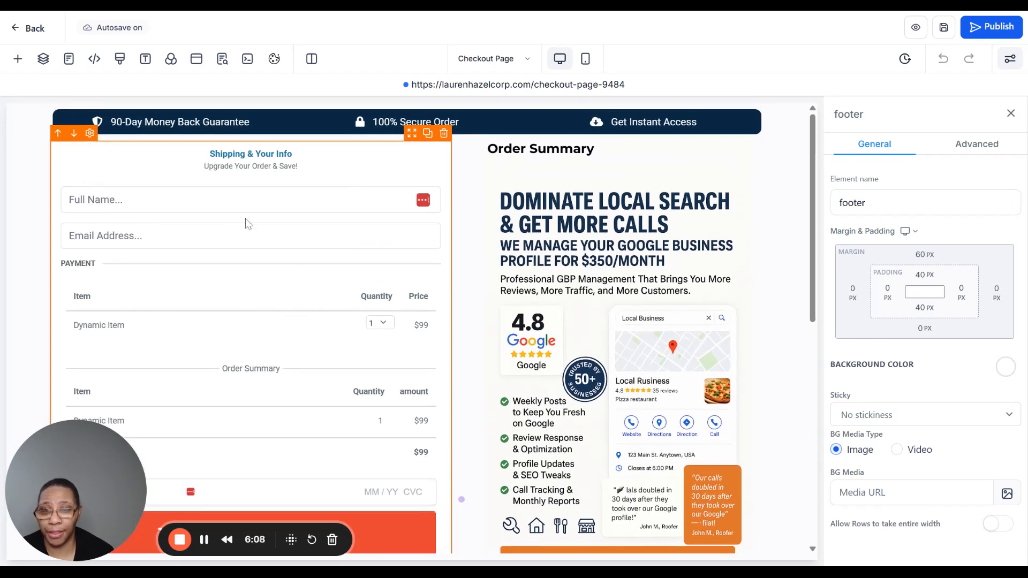
{"action": "scroll", "coordinate": [238, 211], "scroll_direction": "down", "scroll_amount": 2}
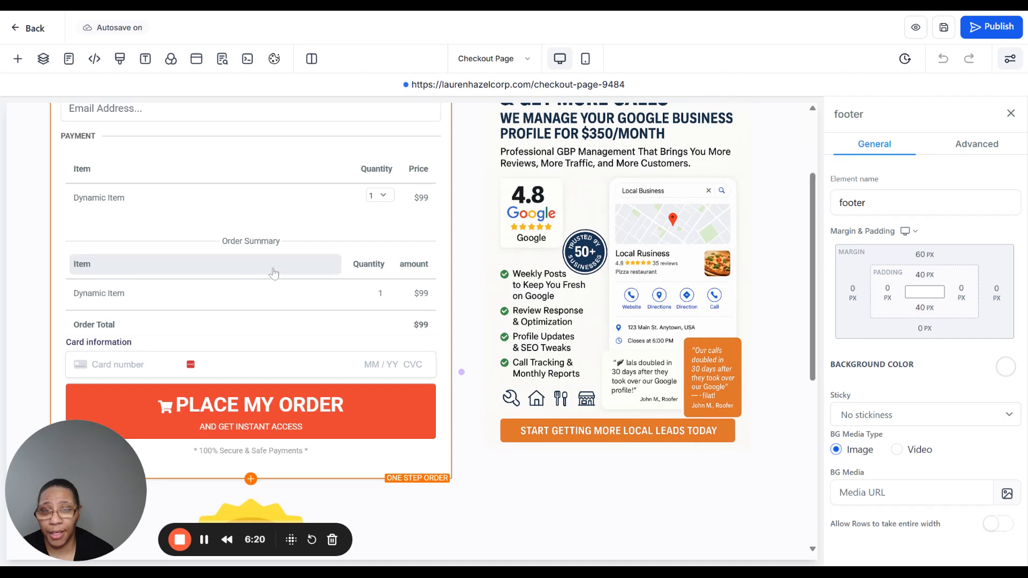
{"action": "scroll", "coordinate": [272, 267], "scroll_direction": "up", "scroll_amount": 3}
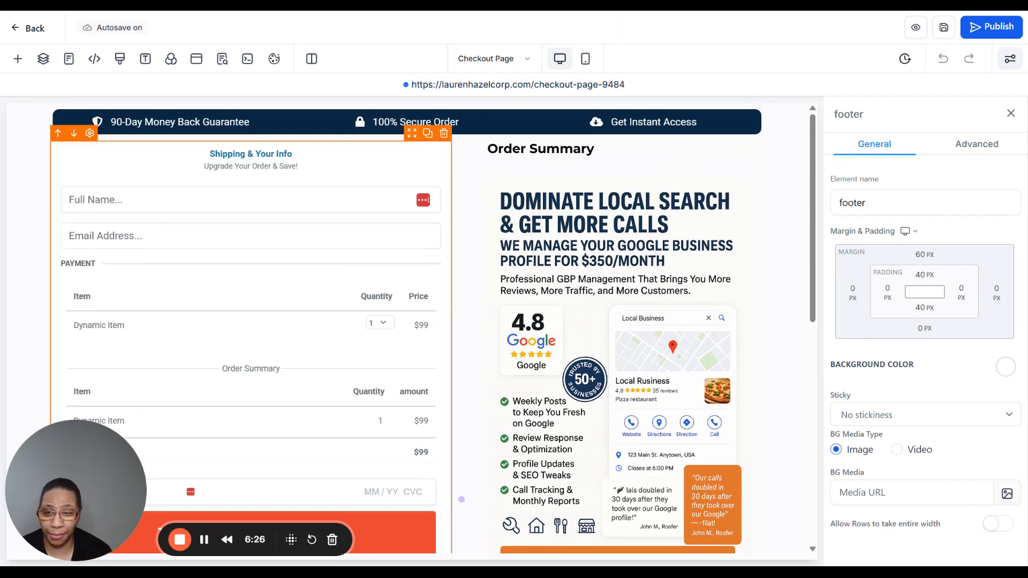
{"action": "scroll", "coordinate": [426, 289], "scroll_direction": "down", "scroll_amount": 1}
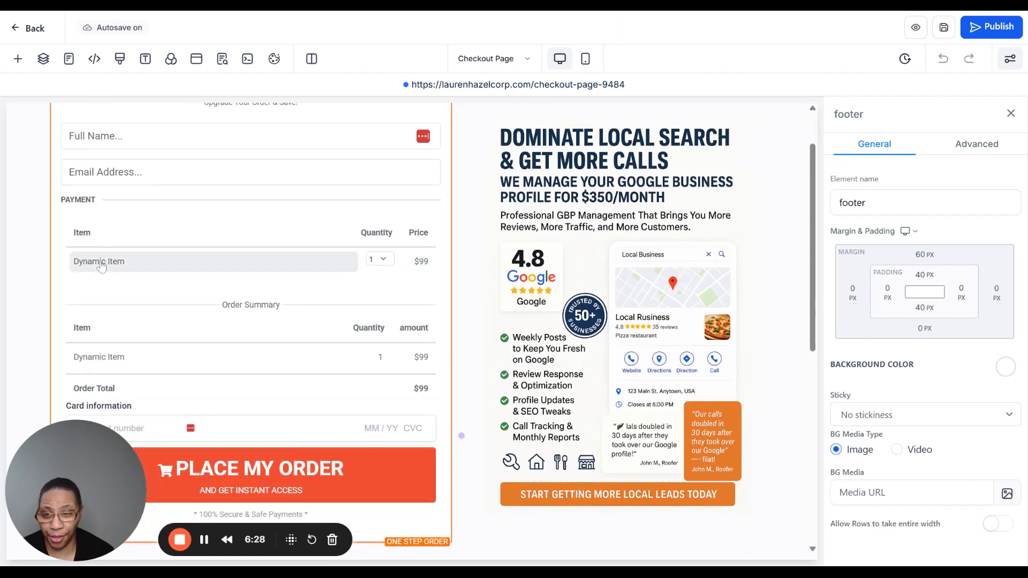
{"action": "scroll", "coordinate": [226, 334], "scroll_direction": "up", "scroll_amount": 1}
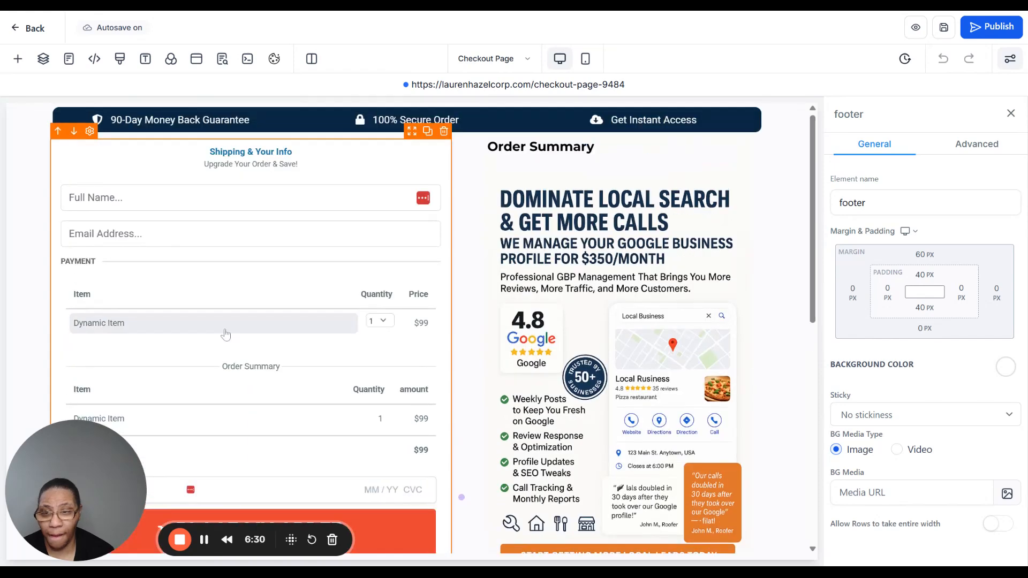
{"action": "scroll", "coordinate": [209, 231], "scroll_direction": "down", "scroll_amount": 3}
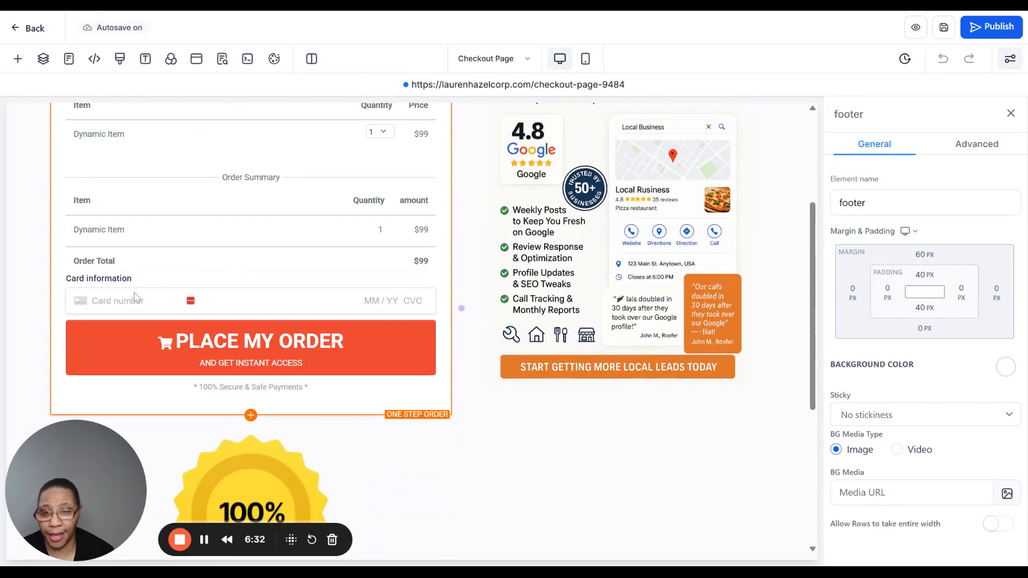
{"action": "scroll", "coordinate": [224, 271], "scroll_direction": "up", "scroll_amount": 3}
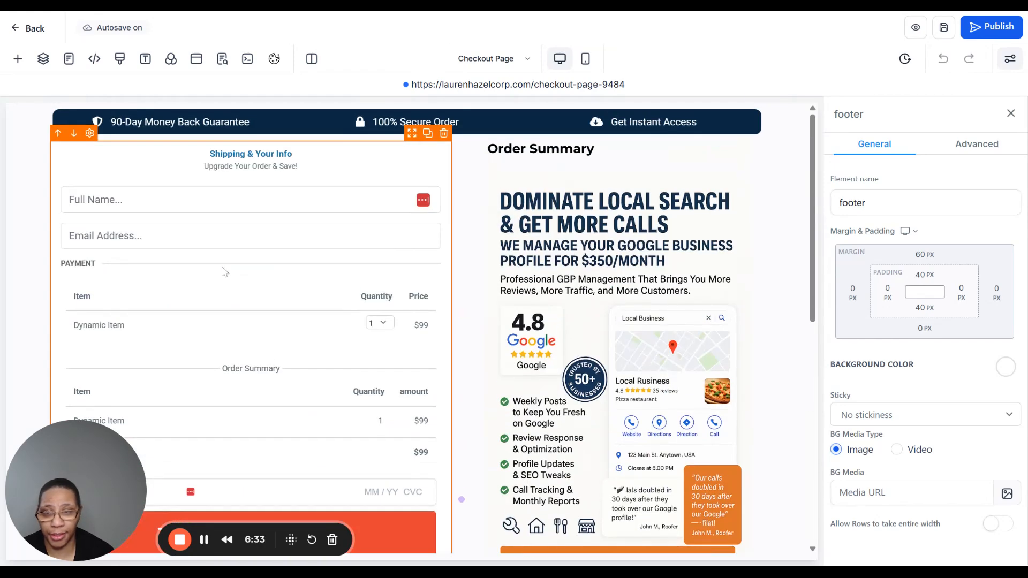
- Select the One Step Order form and set its button color to black
{"action": "left_click", "coordinate": [142, 165]}
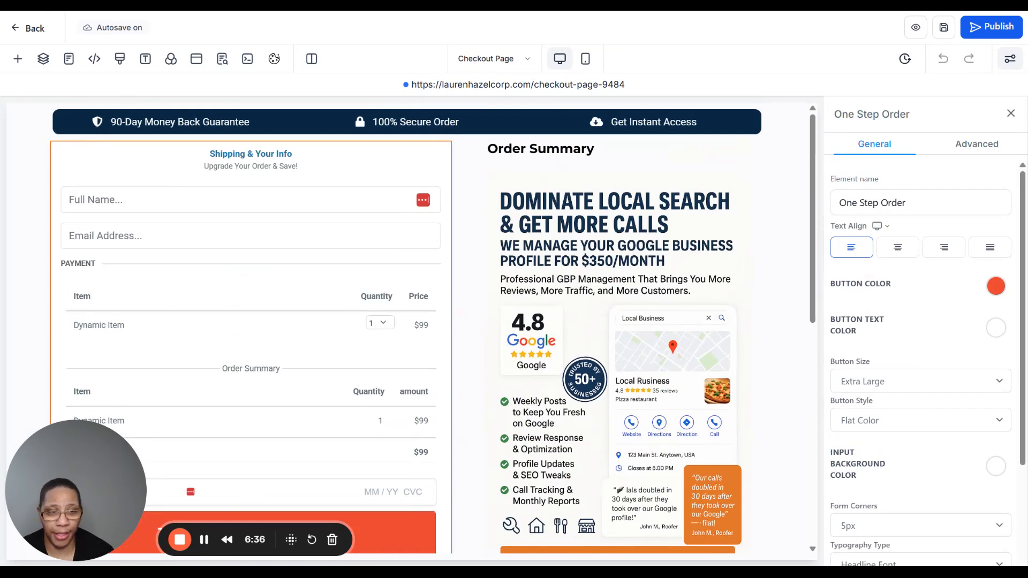
{"action": "scroll", "coordinate": [990, 225], "scroll_direction": "down", "scroll_amount": 1}
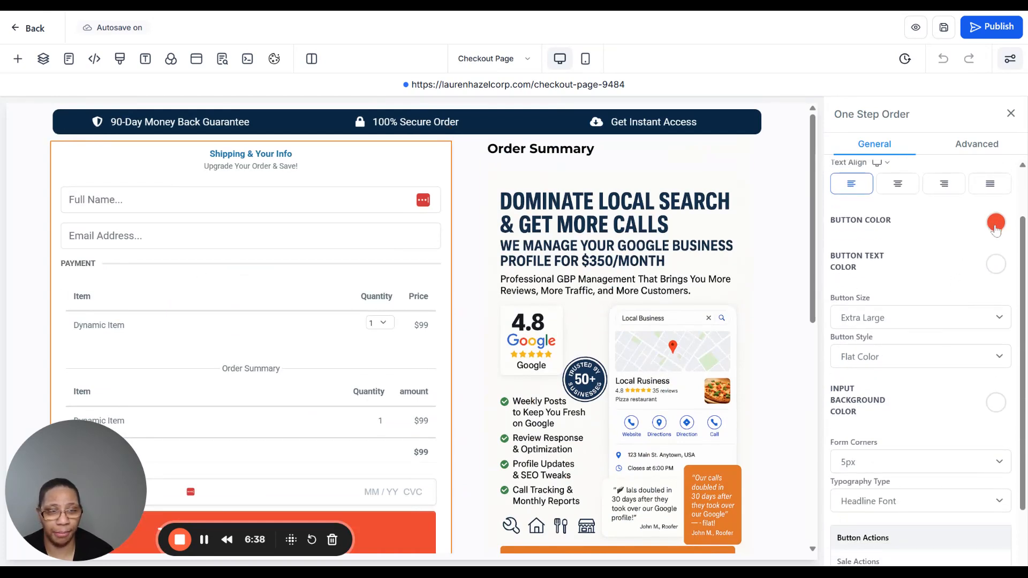
{"action": "left_click", "coordinate": [995, 224]}
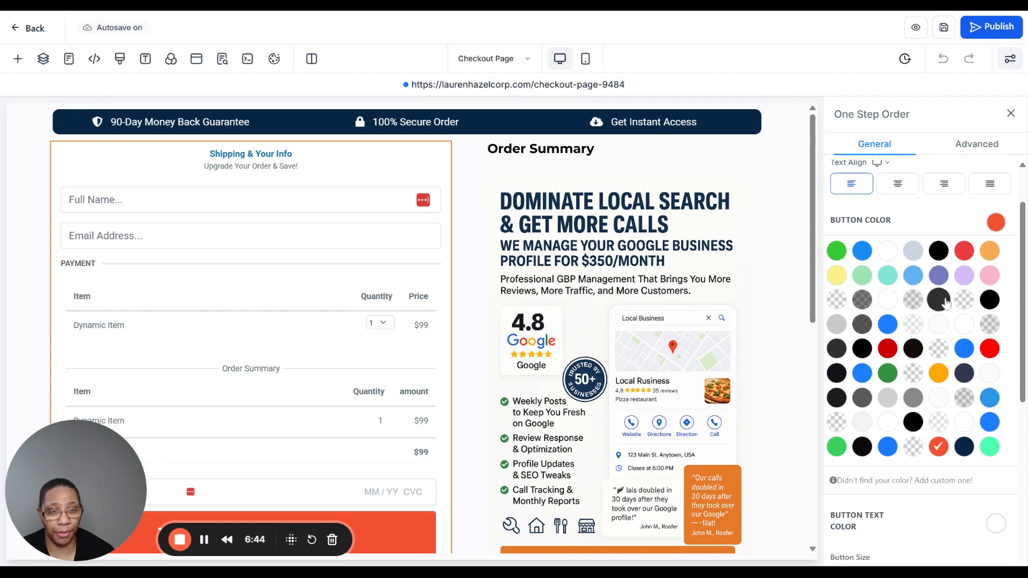
{"action": "left_click", "coordinate": [946, 256]}
{"action": "scroll", "coordinate": [352, 363], "scroll_direction": "down", "scroll_amount": 3}
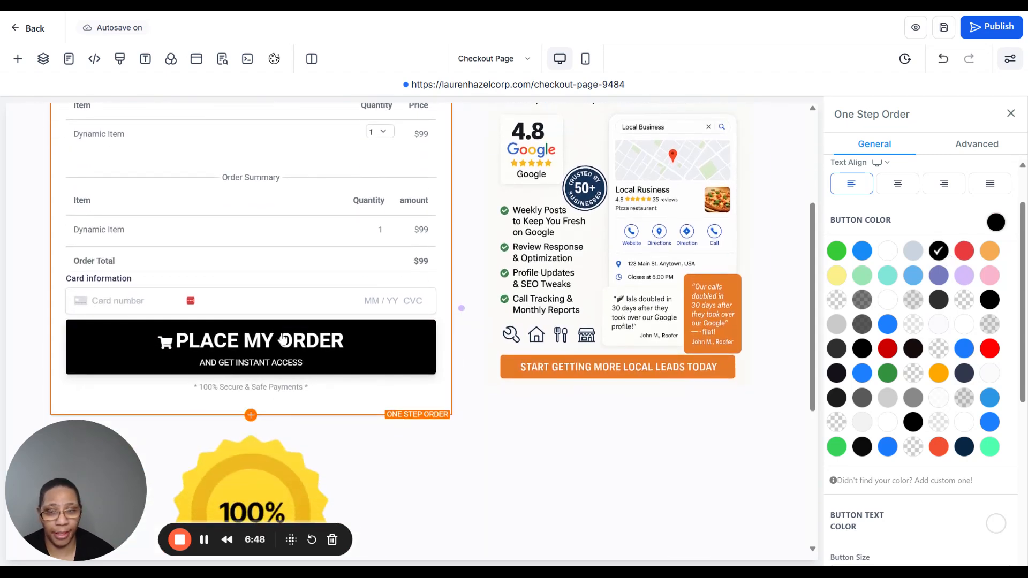
- Try orange, lavender, purple, teal, light blue and red as the Place My Order button's color
{"action": "left_click", "coordinate": [990, 251]}
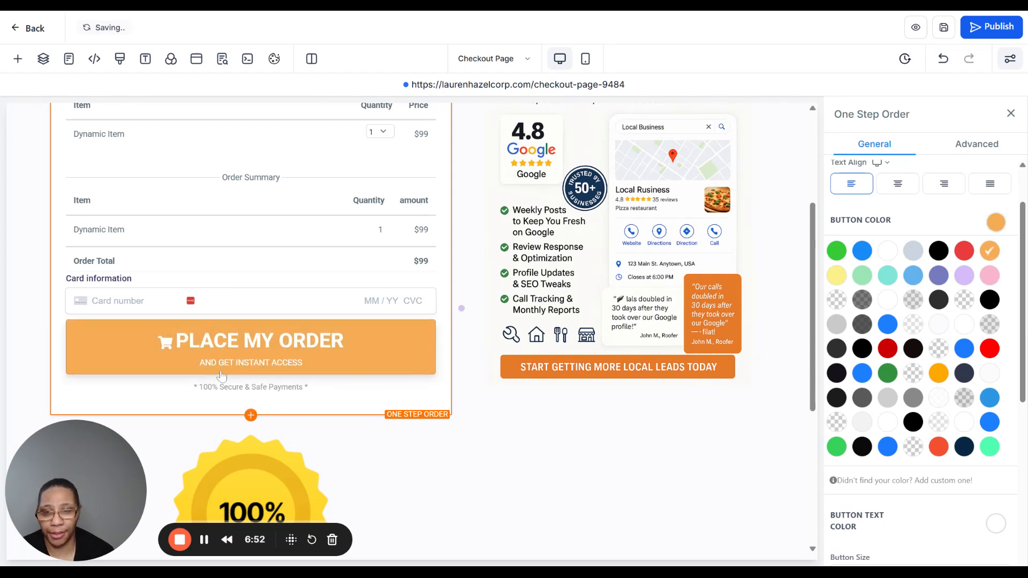
{"action": "left_click", "coordinate": [974, 285]}
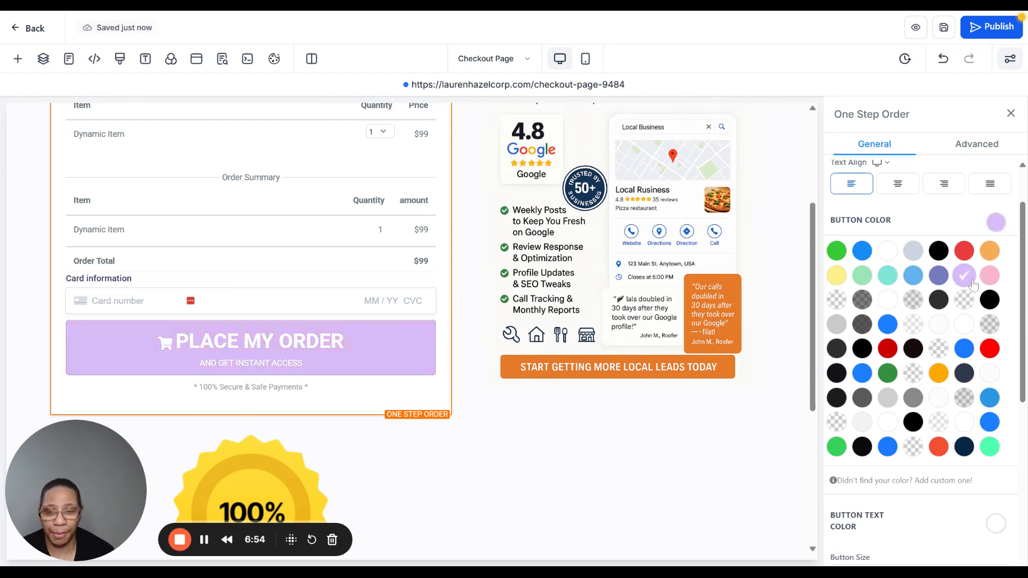
{"action": "left_click", "coordinate": [939, 275]}
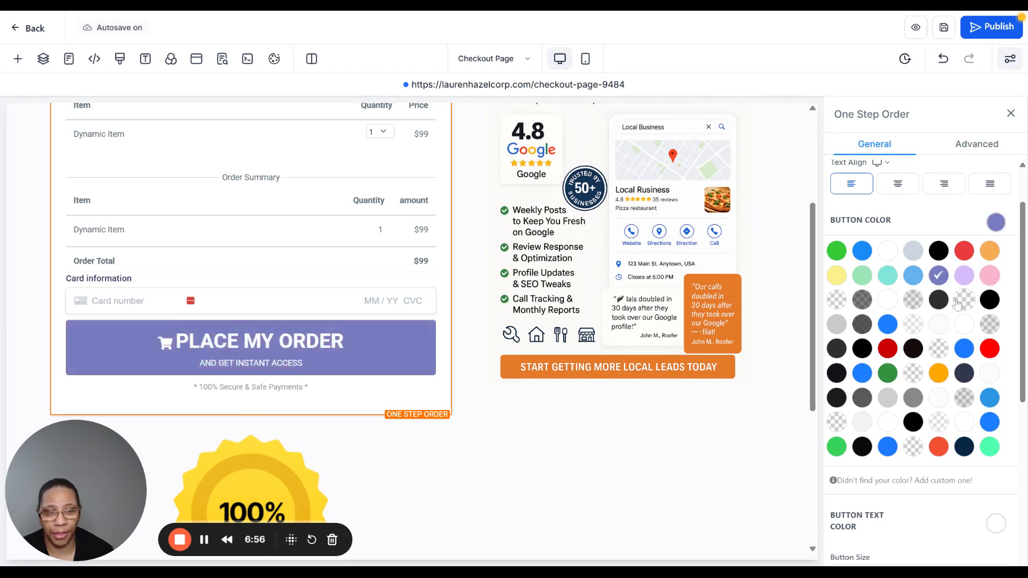
{"action": "left_click", "coordinate": [888, 275]}
{"action": "left_click", "coordinate": [913, 275]}
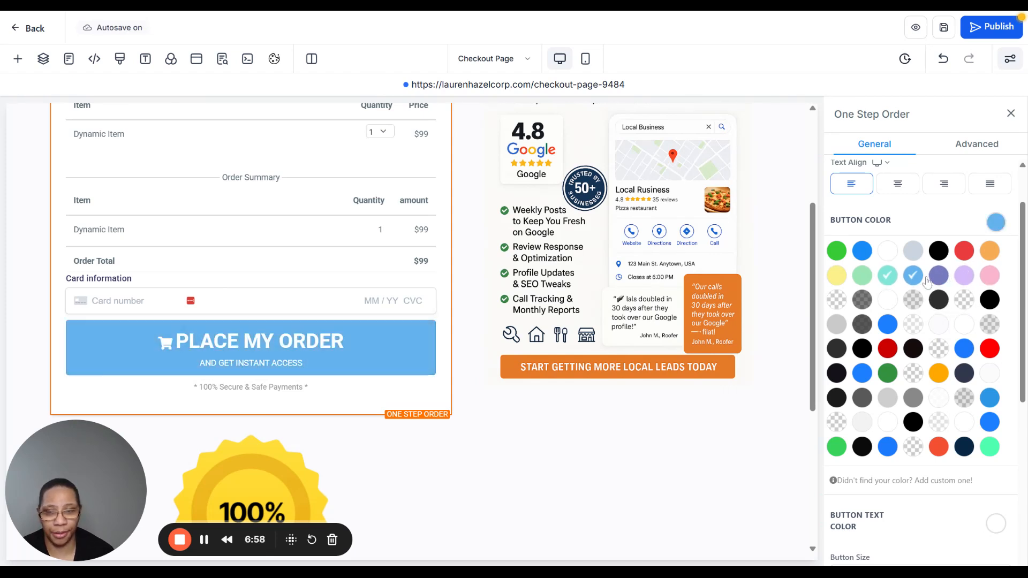
{"action": "left_click", "coordinate": [968, 254]}
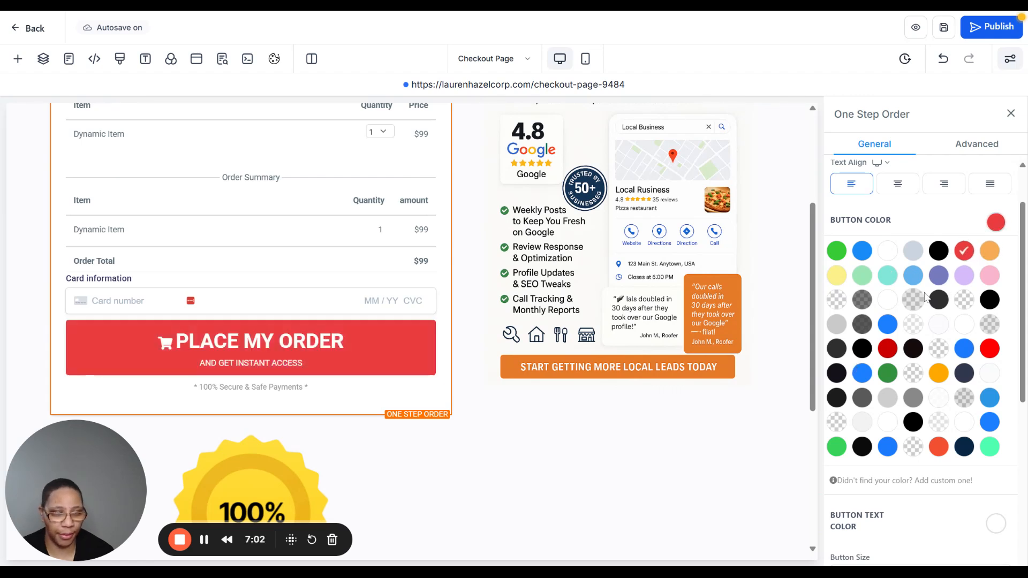
- Restore the Place My Order button's original orange-red color and check it on the page
{"action": "left_click", "coordinate": [939, 446]}
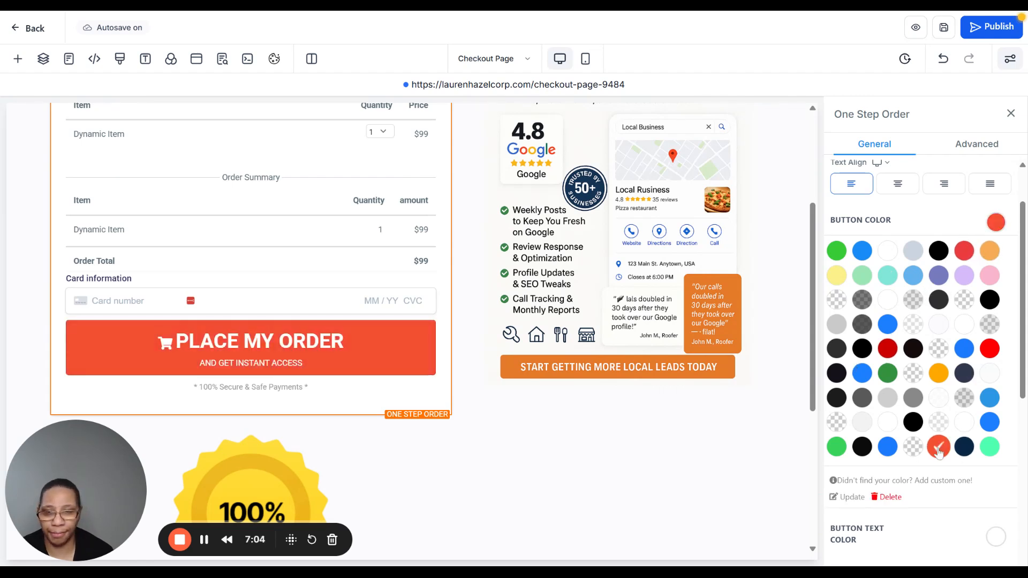
{"action": "scroll", "coordinate": [384, 345], "scroll_direction": "up", "scroll_amount": 3}
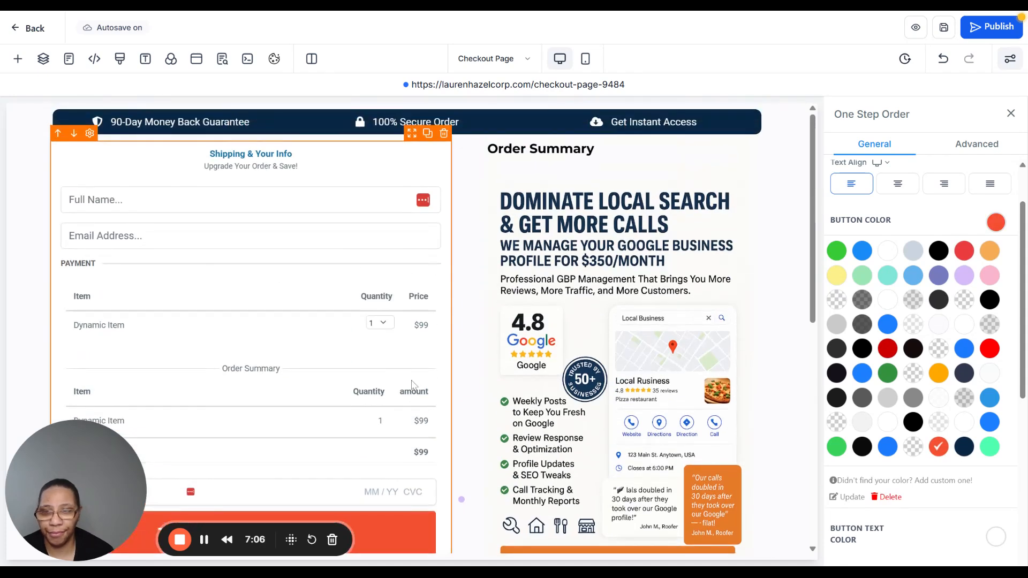
{"action": "scroll", "coordinate": [413, 385], "scroll_direction": "down", "scroll_amount": 3}
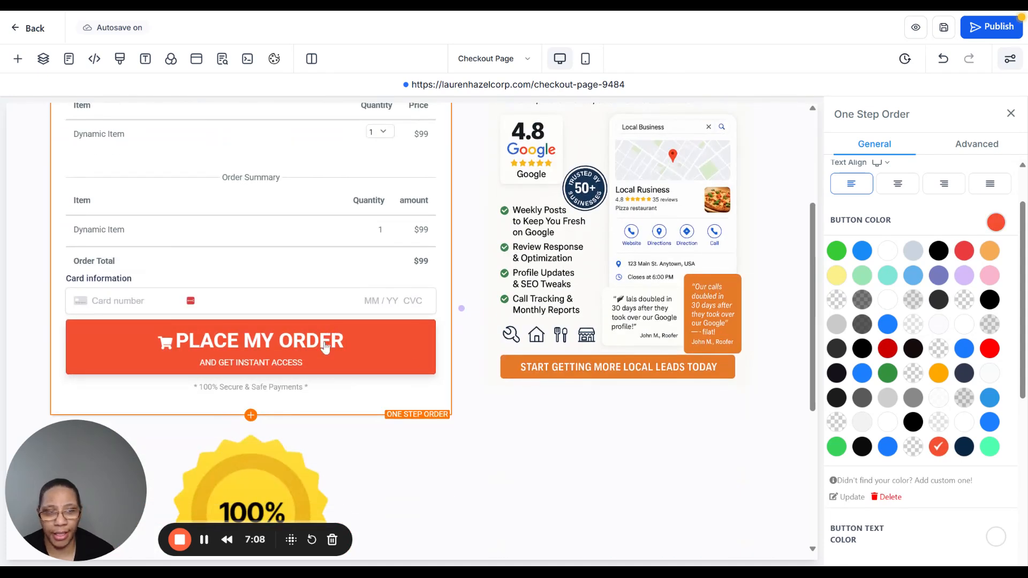
{"action": "scroll", "coordinate": [394, 364], "scroll_direction": "up", "scroll_amount": 2}
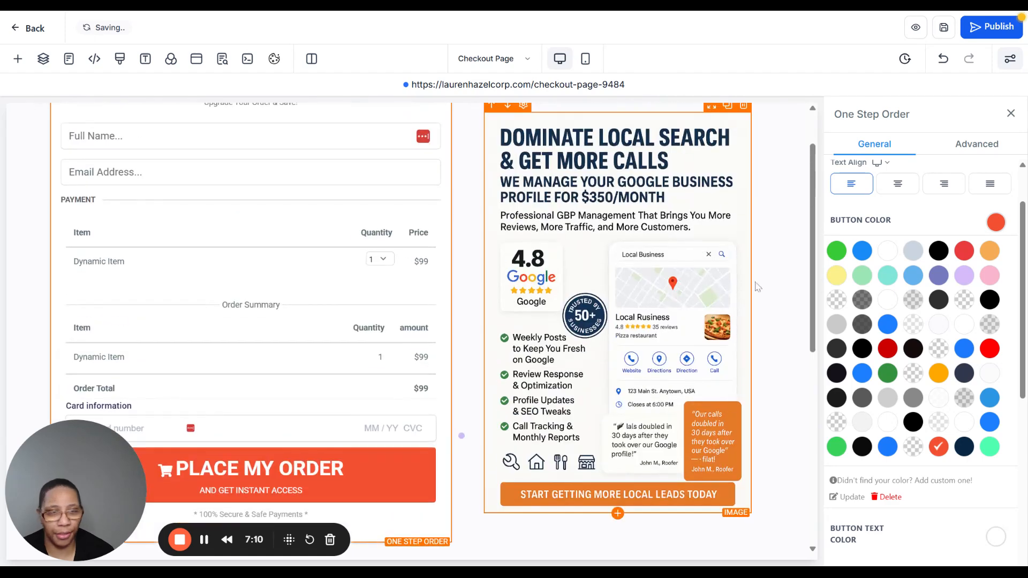
- Examine the order form's button size, style, input background and typography settings, then check its Sale Actions setting
{"action": "scroll", "coordinate": [919, 270], "scroll_direction": "down", "scroll_amount": 6}
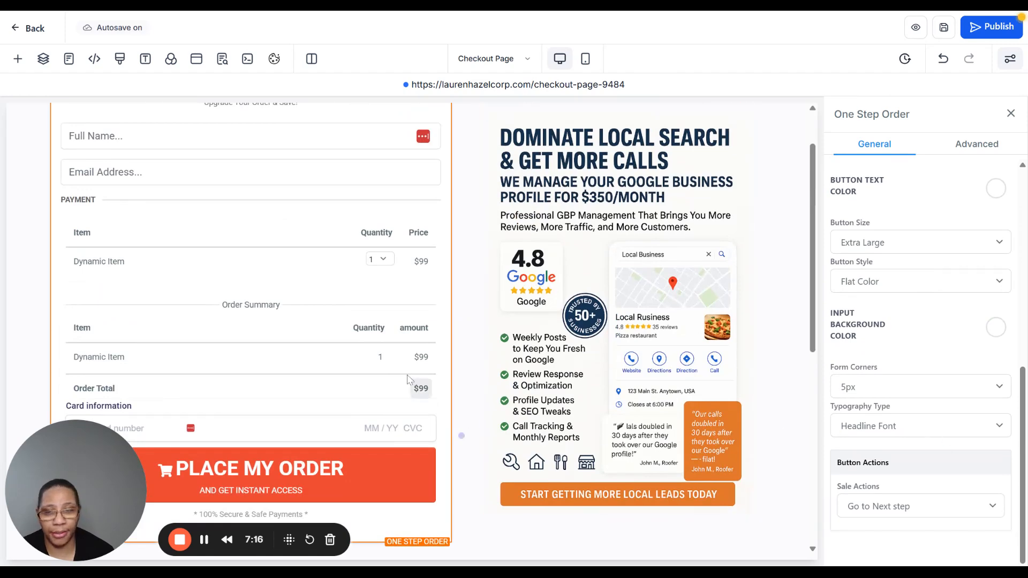
{"action": "scroll", "coordinate": [400, 375], "scroll_direction": "up", "scroll_amount": 1}
{"action": "scroll", "coordinate": [369, 358], "scroll_direction": "down", "scroll_amount": 3}
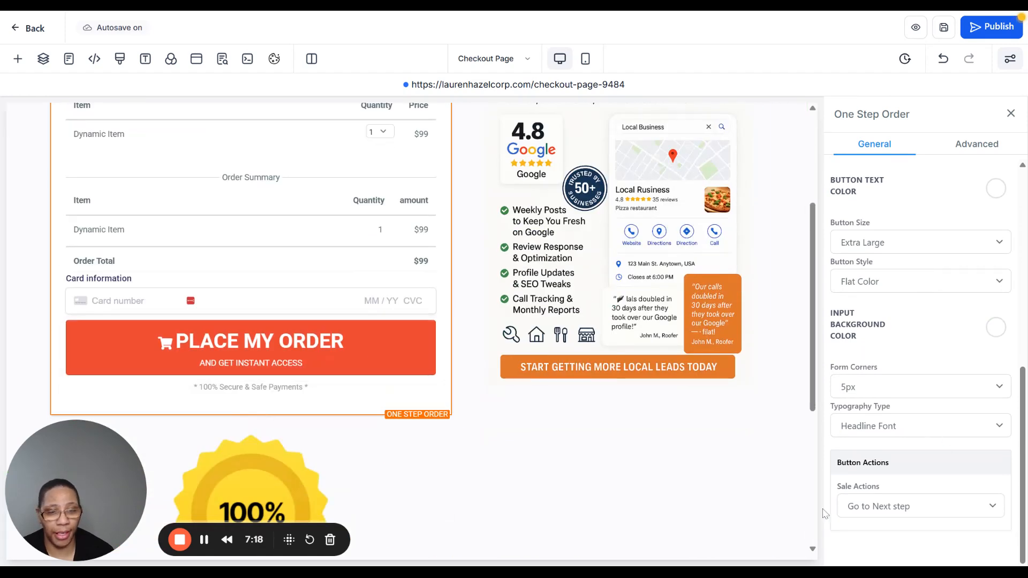
{"action": "left_click", "coordinate": [930, 515]}
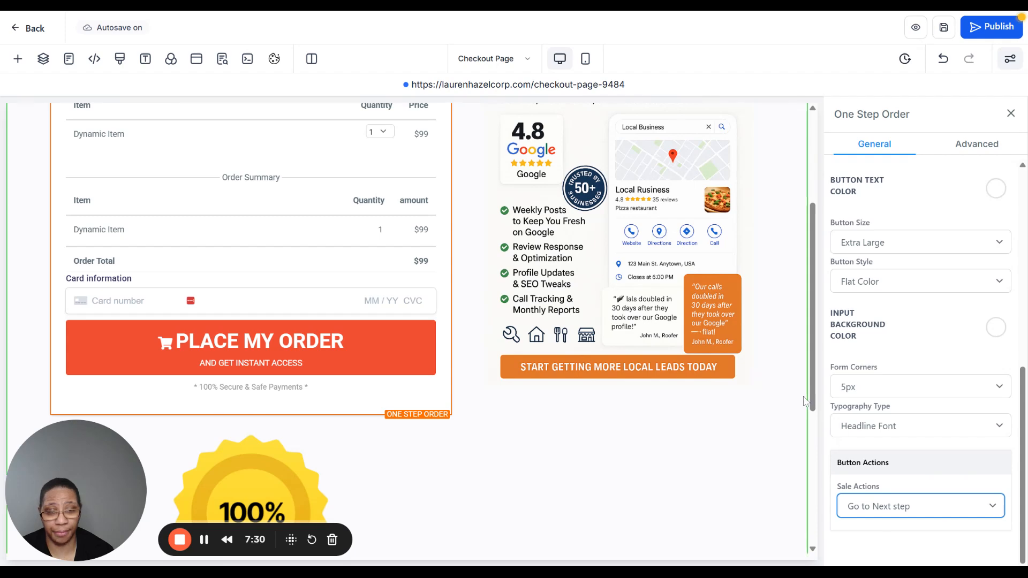
- Examine the order form's item list and order summary together with the Place My Order button
{"action": "scroll", "coordinate": [594, 443], "scroll_direction": "up", "scroll_amount": 4}
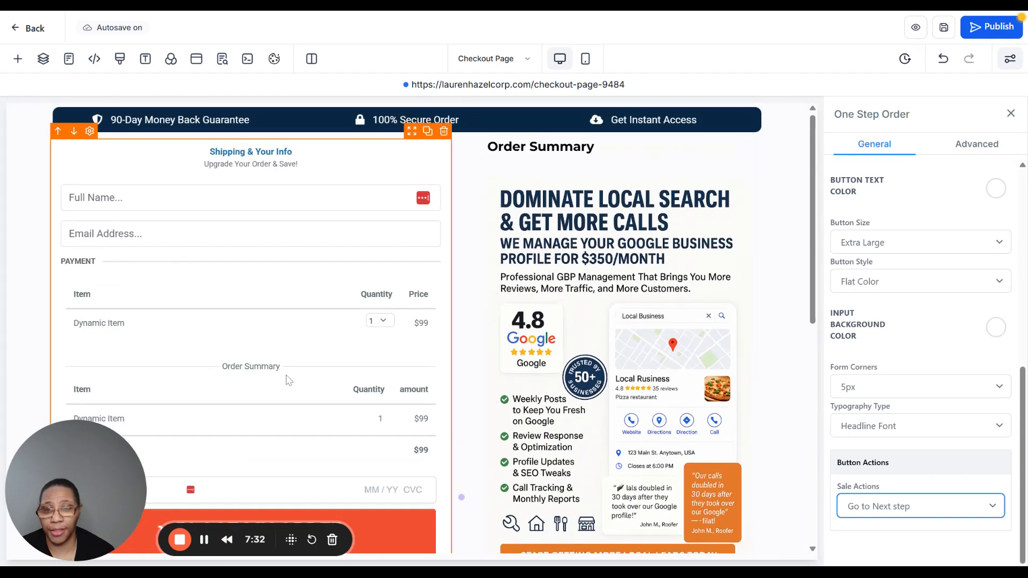
{"action": "scroll", "coordinate": [289, 379], "scroll_direction": "down", "scroll_amount": 4}
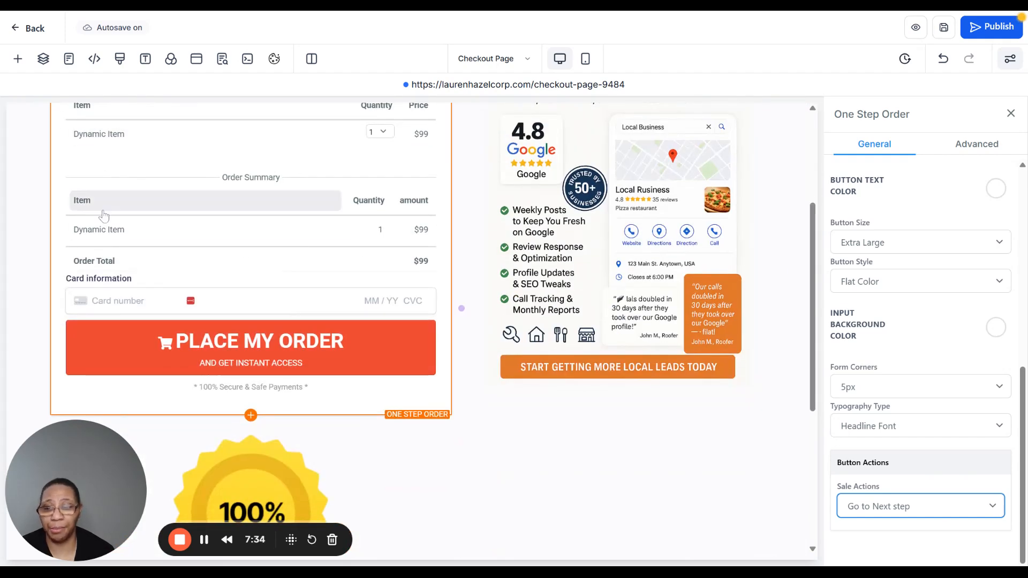
{"action": "scroll", "coordinate": [217, 240], "scroll_direction": "up", "scroll_amount": 1}
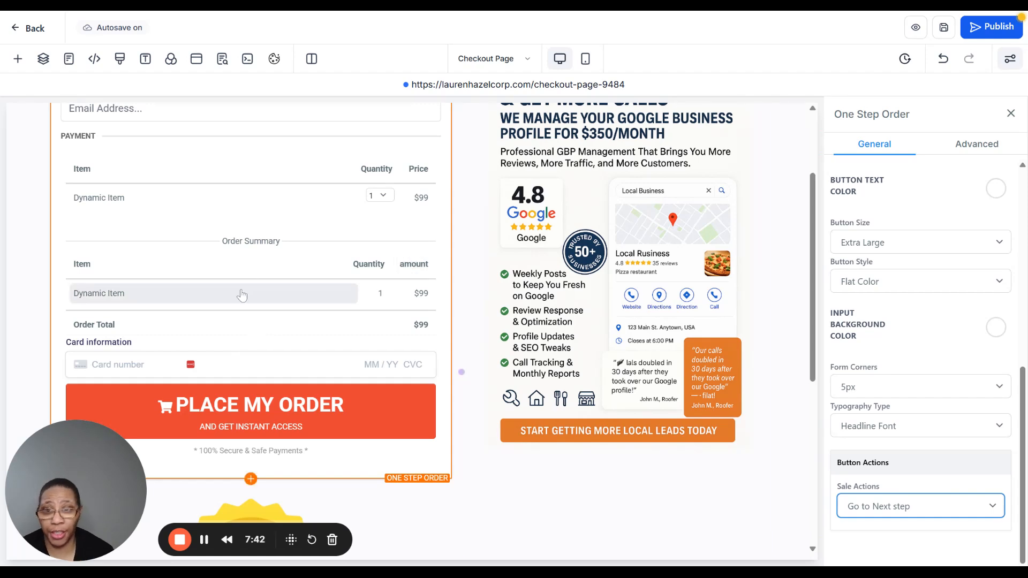
{"action": "scroll", "coordinate": [292, 319], "scroll_direction": "up", "scroll_amount": 3}
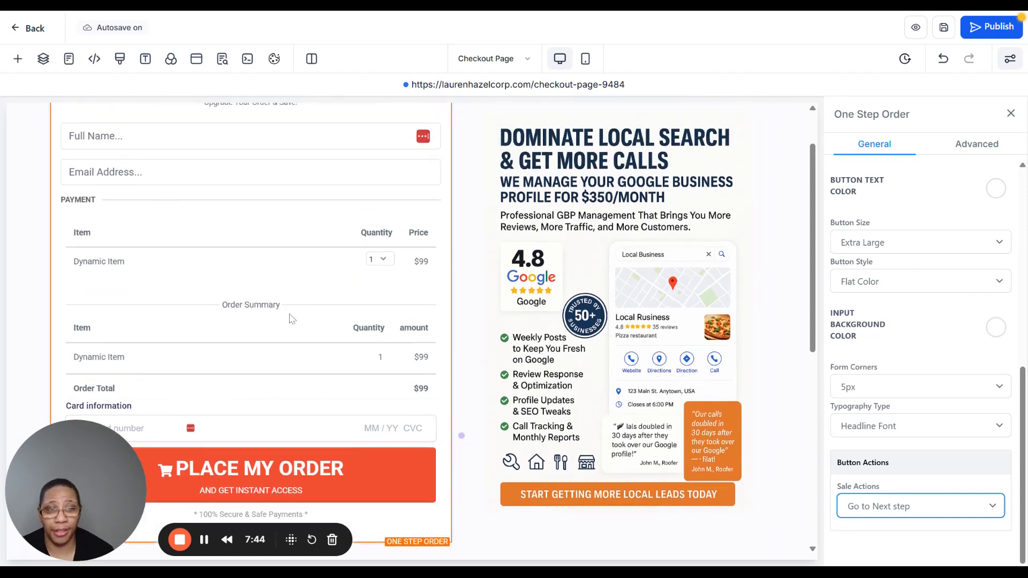
{"action": "scroll", "coordinate": [292, 320], "scroll_direction": "down", "scroll_amount": 4}
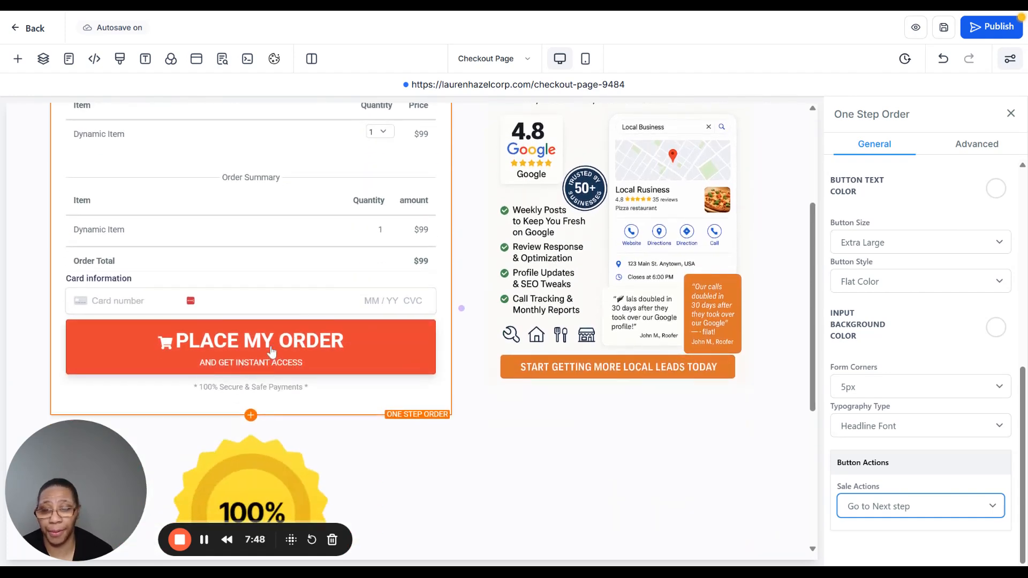
{"action": "scroll", "coordinate": [272, 352], "scroll_direction": "up", "scroll_amount": 4}
- Inspect the money back guarantee section and the Terms and Privacy footer, then return to the order form
{"action": "scroll", "coordinate": [272, 352], "scroll_direction": "down", "scroll_amount": 9}
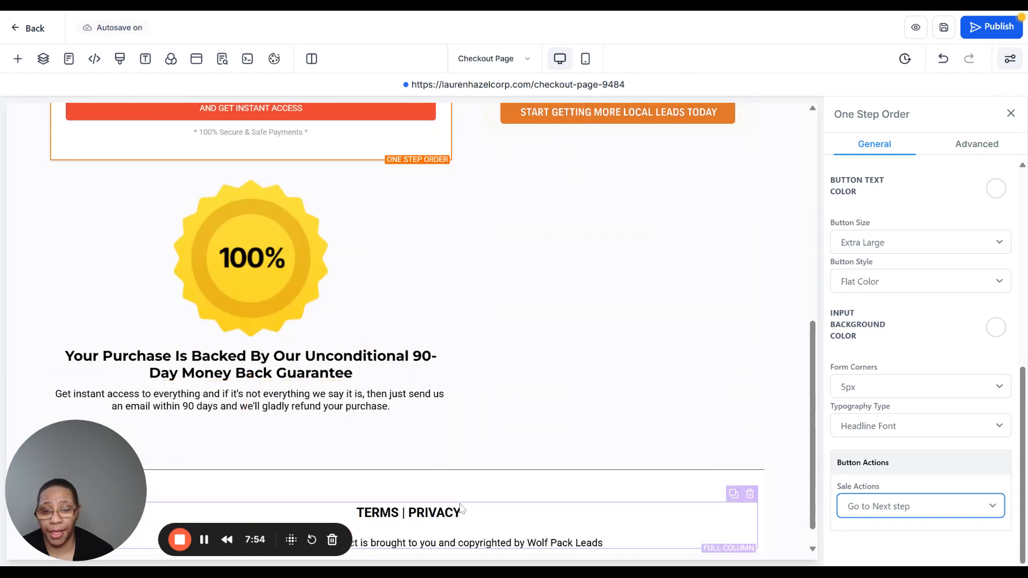
{"action": "scroll", "coordinate": [441, 482], "scroll_direction": "down", "scroll_amount": 1}
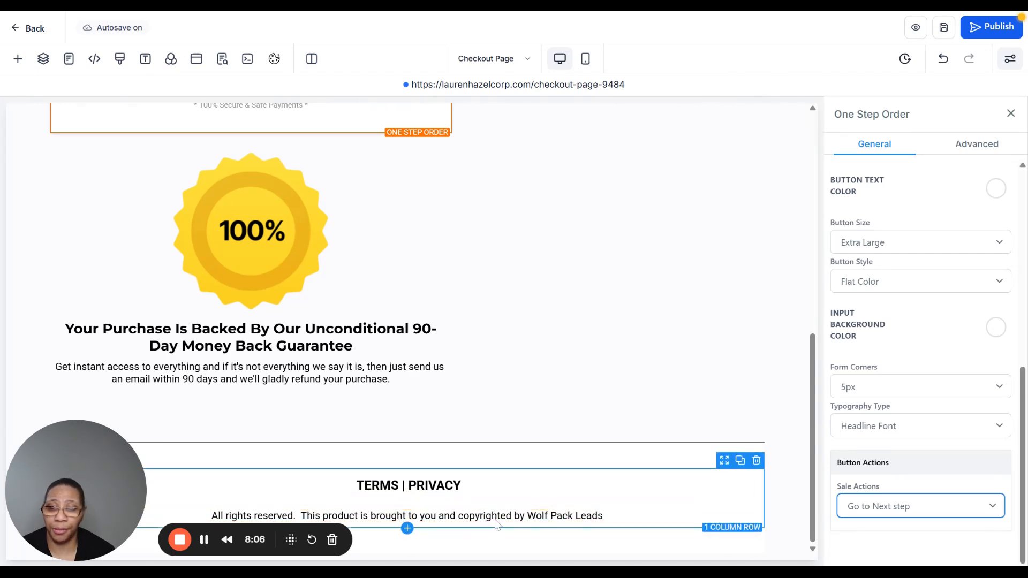
{"action": "scroll", "coordinate": [497, 524], "scroll_direction": "up", "scroll_amount": 10}
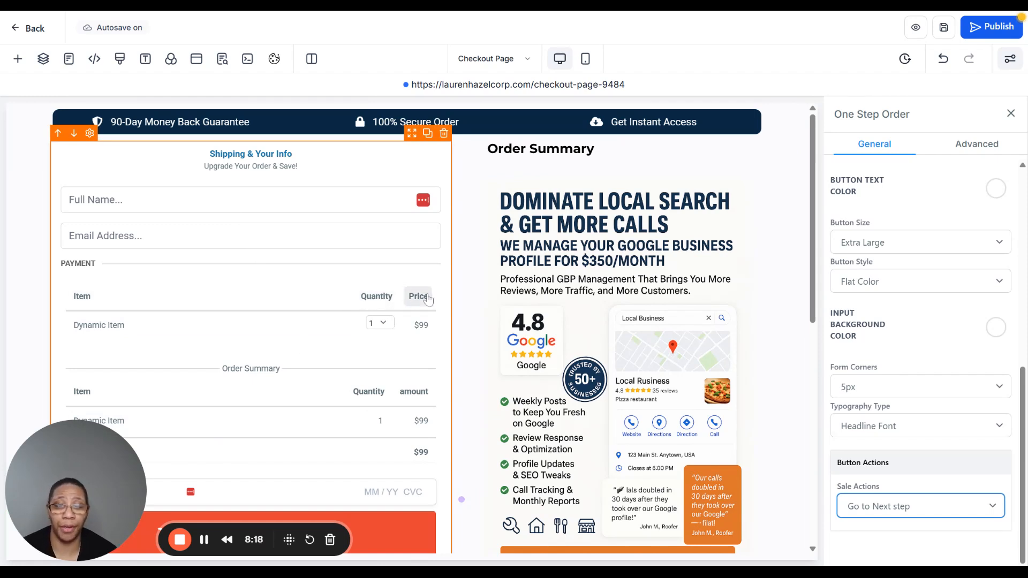
{"action": "scroll", "coordinate": [311, 315], "scroll_direction": "down", "scroll_amount": 1}
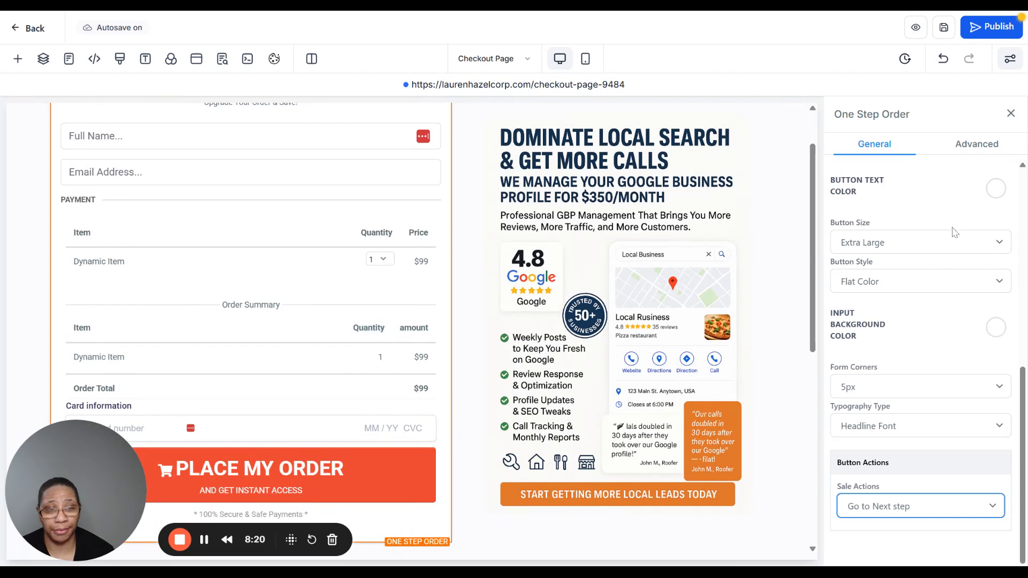
- View the checkout page's SEO Meta Data settings, then leave the page editor for the funnel's steps
{"action": "scroll", "coordinate": [282, 316], "scroll_direction": "up", "scroll_amount": 1}
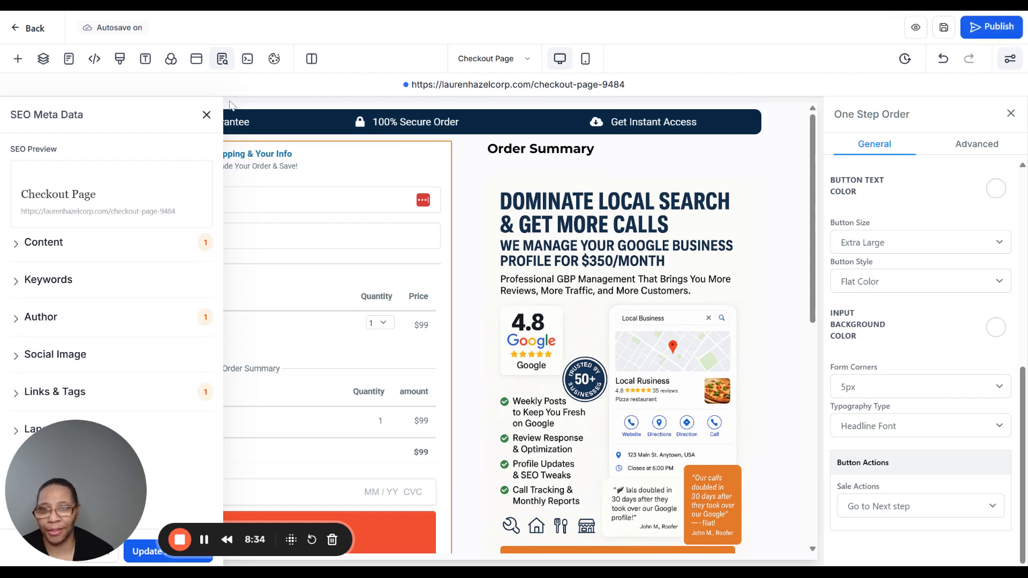
{"action": "left_click", "coordinate": [206, 116]}
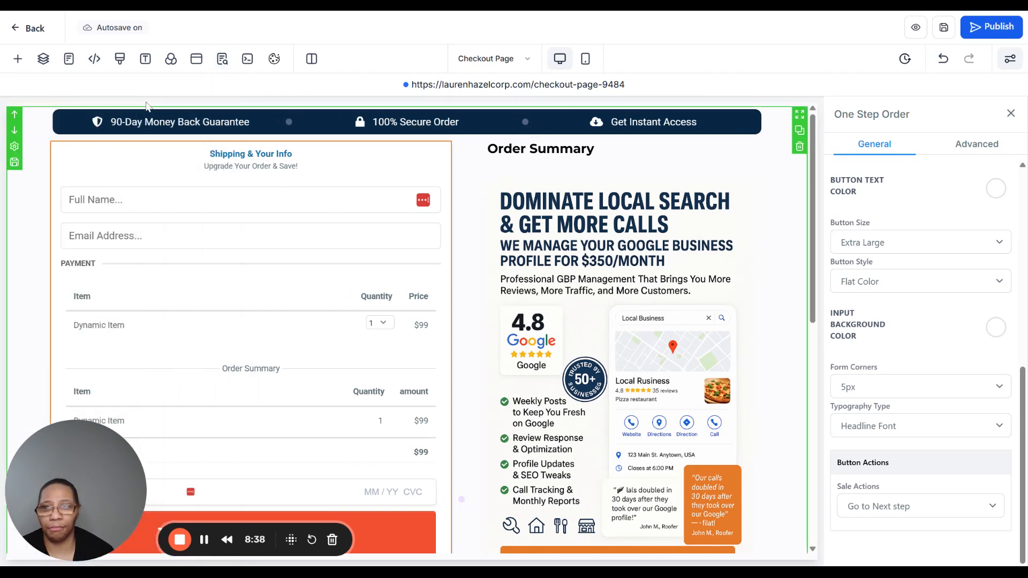
{"action": "left_click", "coordinate": [23, 33]}
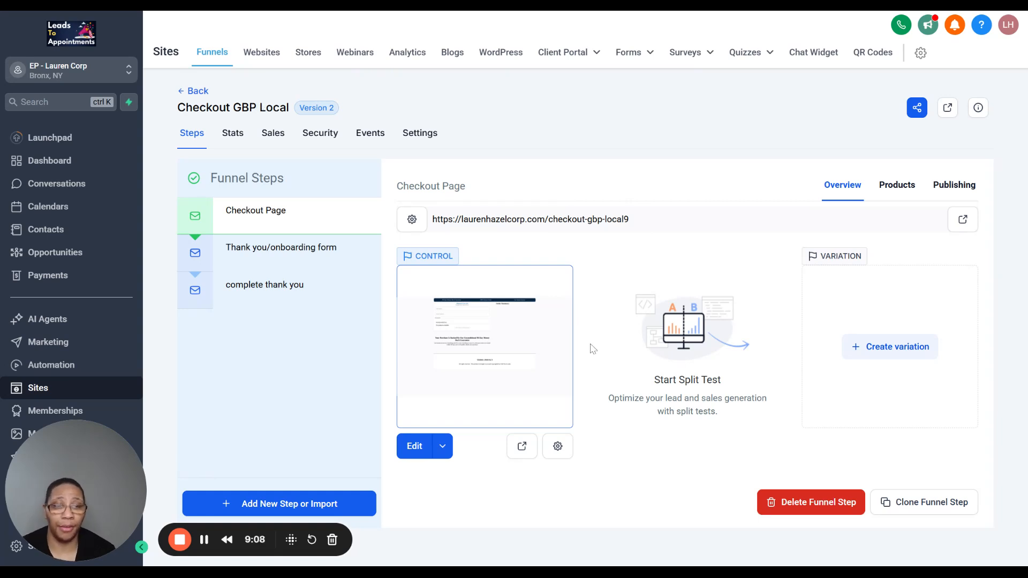
- Check the checkout page's products, then open the Thank you/onboarding form page for editing
{"action": "left_click", "coordinate": [898, 188]}
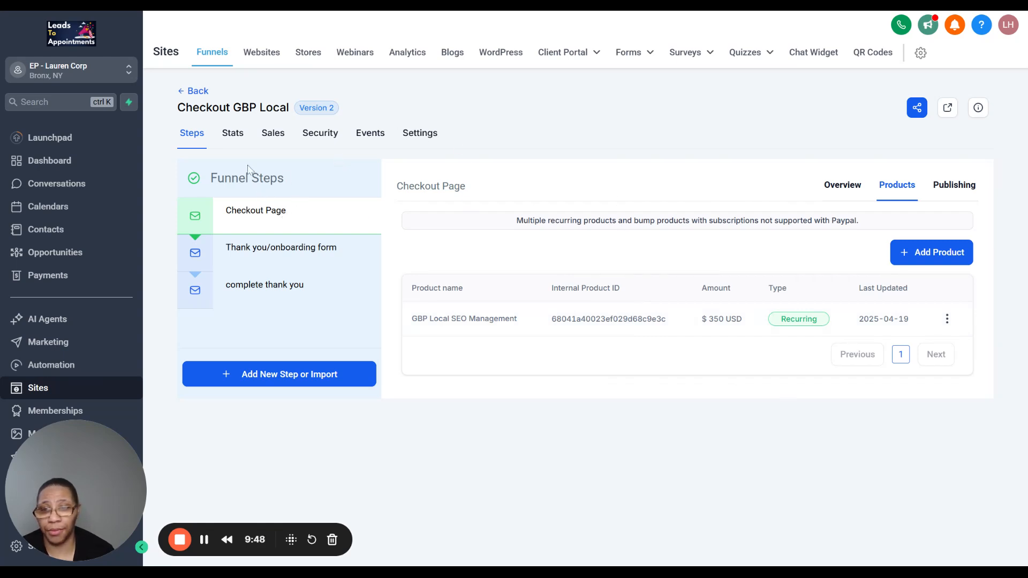
{"action": "left_click", "coordinate": [268, 256]}
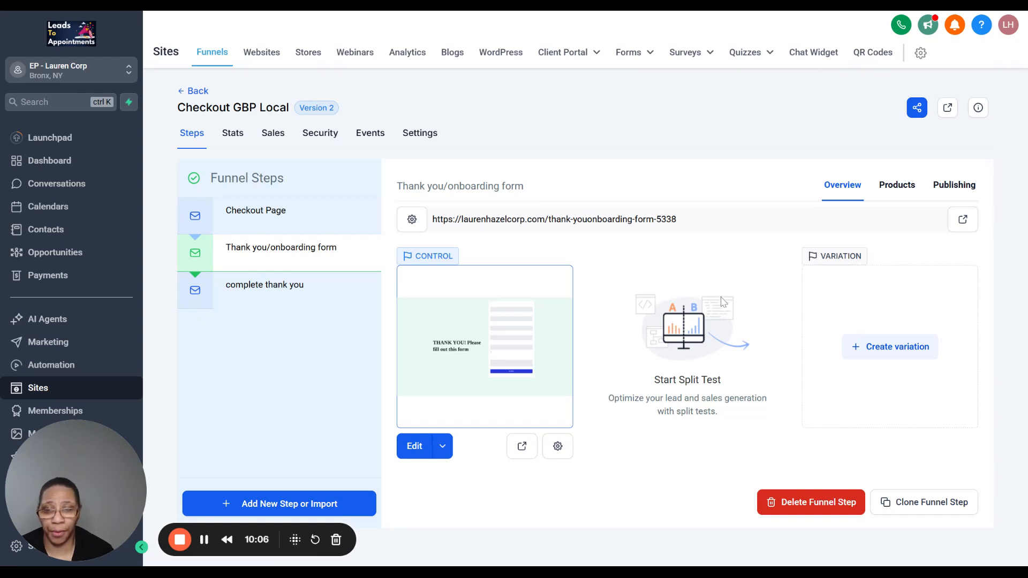
{"action": "left_click", "coordinate": [415, 448]}
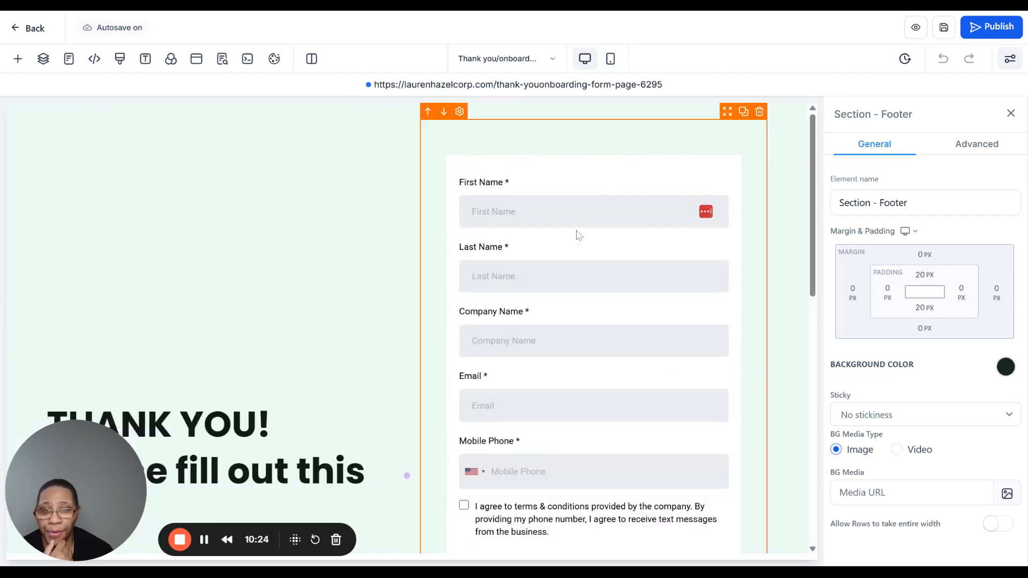
- Look through the onboarding form's fields, from First Name down to the SUBMIT button
{"action": "scroll", "coordinate": [562, 237], "scroll_direction": "down", "scroll_amount": 3}
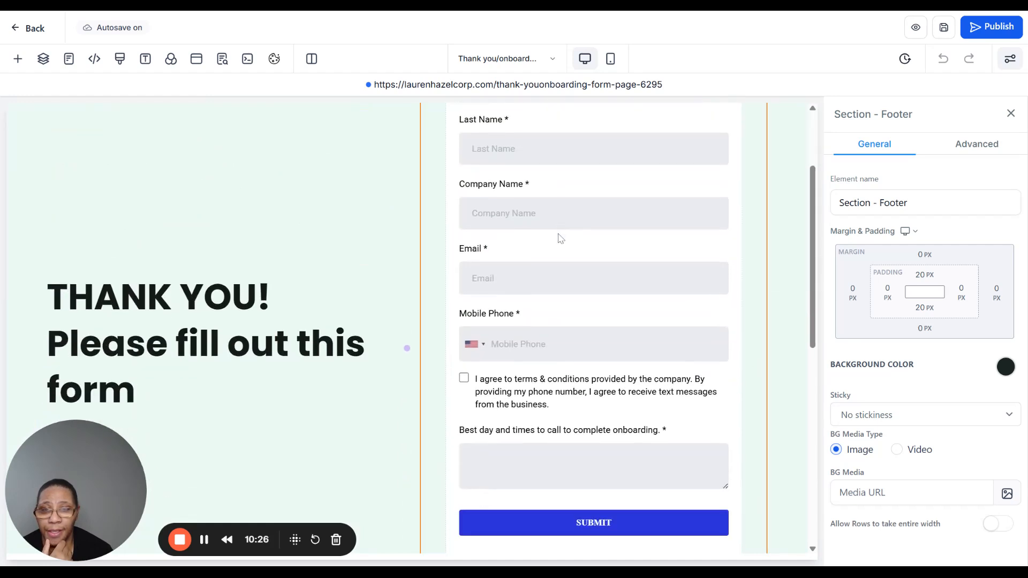
{"action": "scroll", "coordinate": [561, 236], "scroll_direction": "up", "scroll_amount": 3}
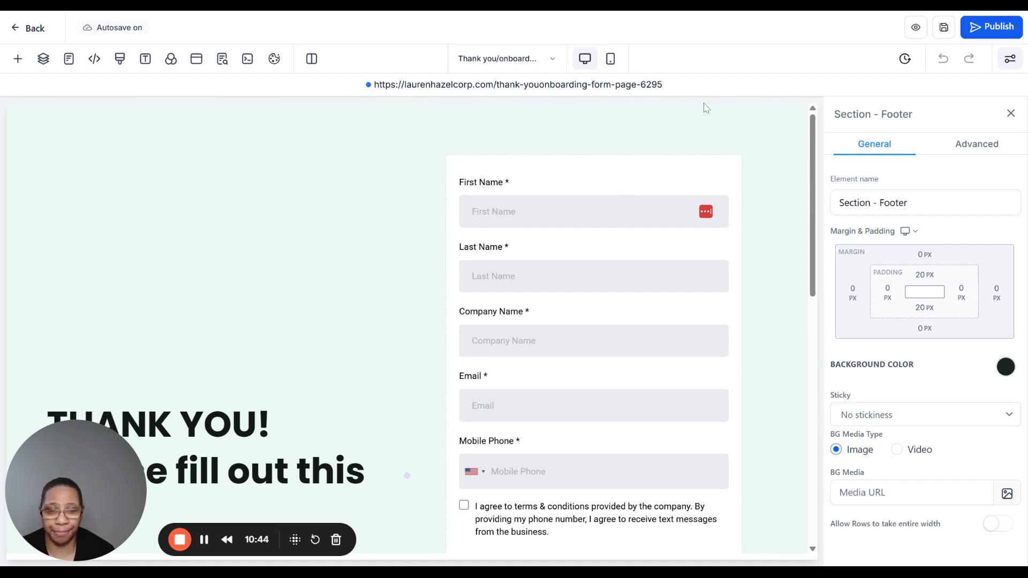
{"action": "scroll", "coordinate": [697, 113], "scroll_direction": "down", "scroll_amount": 3}
{"action": "scroll", "coordinate": [693, 119], "scroll_direction": "up", "scroll_amount": 3}
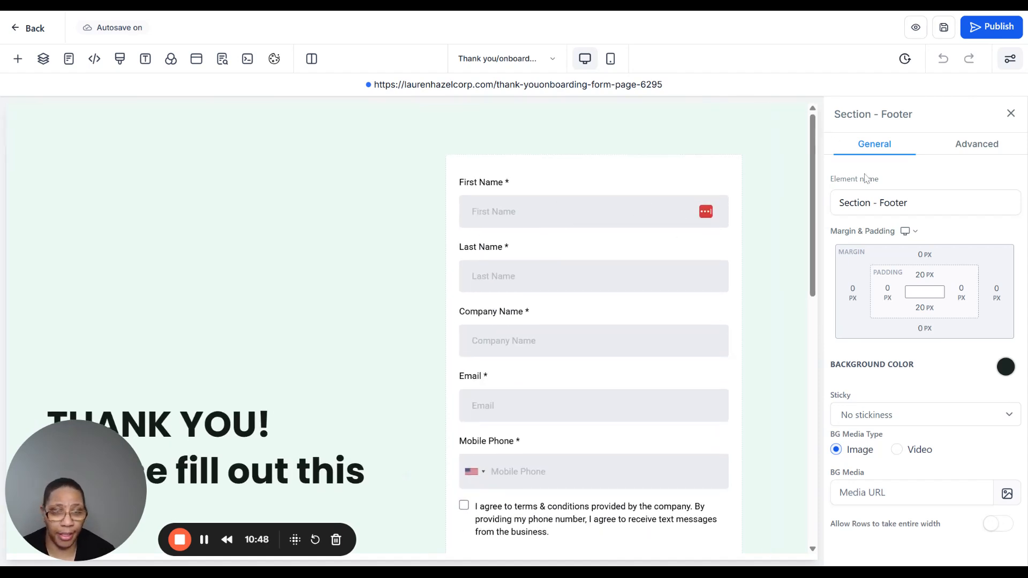
{"action": "scroll", "coordinate": [594, 238], "scroll_direction": "down", "scroll_amount": 2}
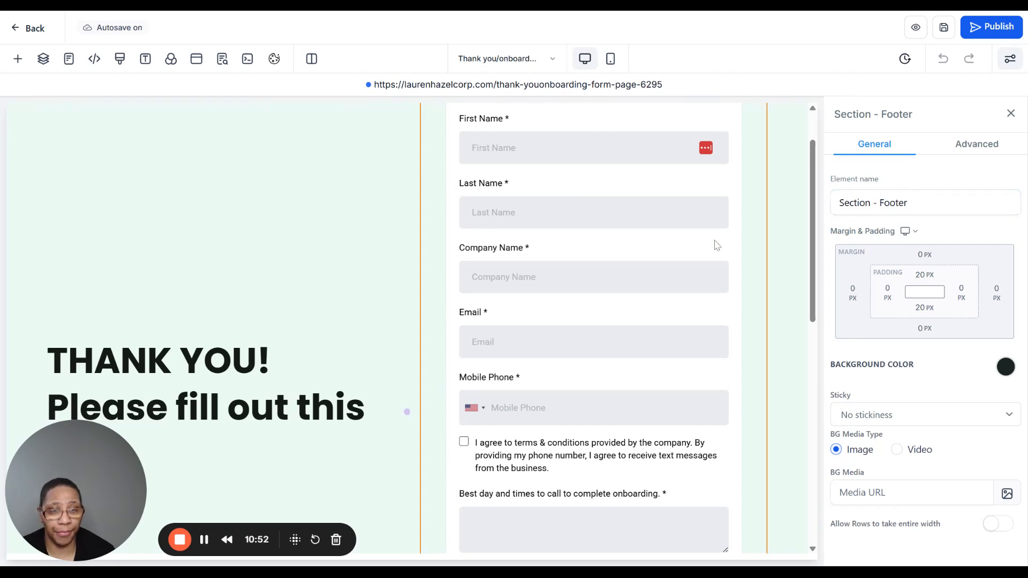
- Select the onboarding form element and browse the available forms, keeping New client GBP Local SEO - General
{"action": "left_click", "coordinate": [737, 224]}
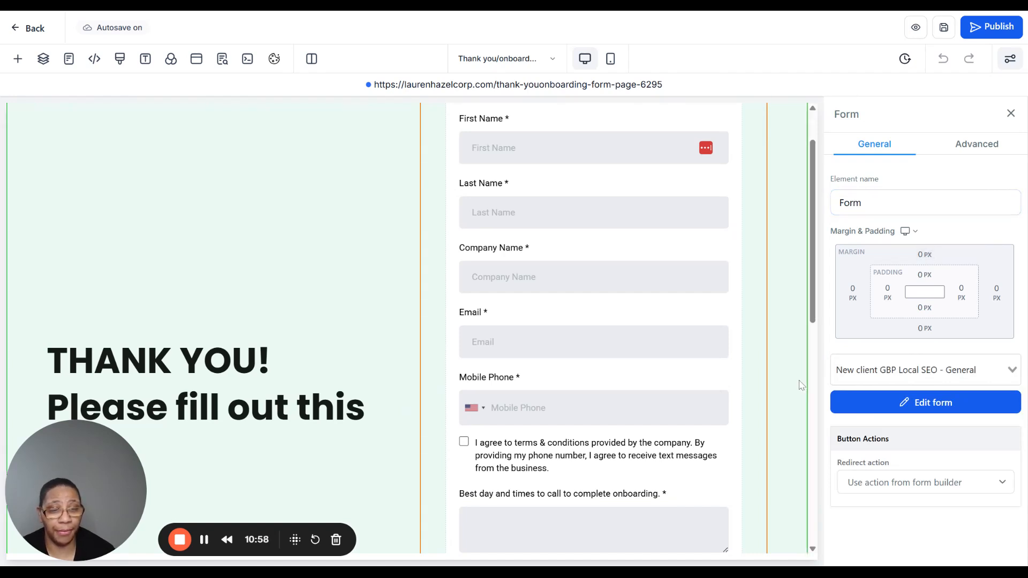
{"action": "left_click", "coordinate": [1011, 370]}
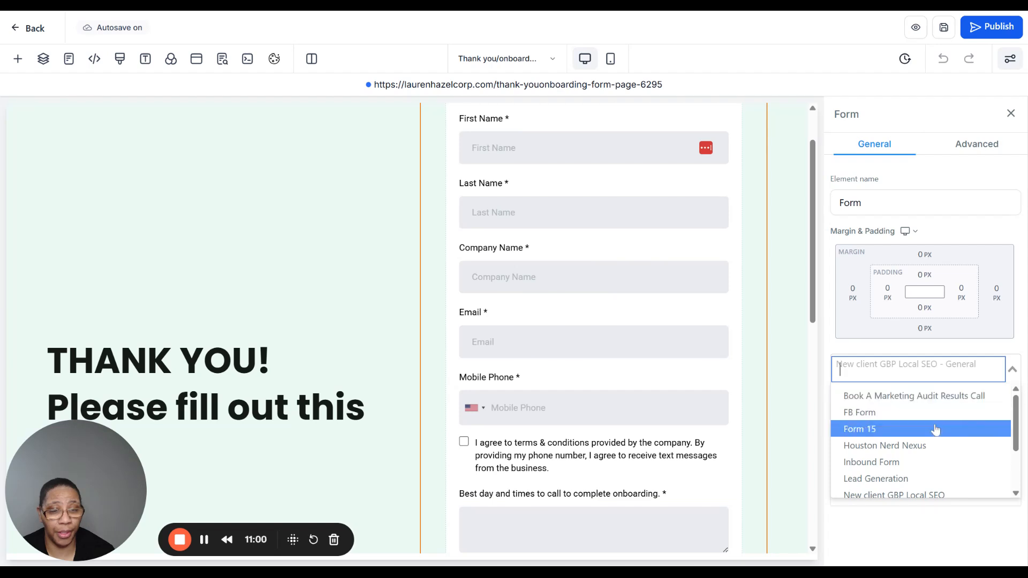
{"action": "scroll", "coordinate": [910, 408], "scroll_direction": "down", "scroll_amount": 1}
{"action": "scroll", "coordinate": [941, 461], "scroll_direction": "up", "scroll_amount": 1}
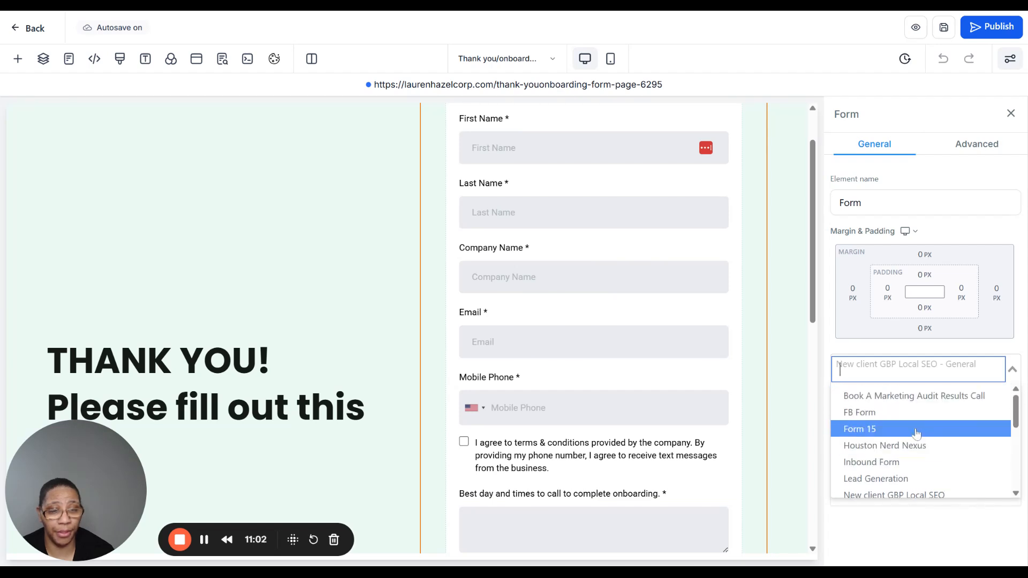
{"action": "left_click", "coordinate": [846, 354]}
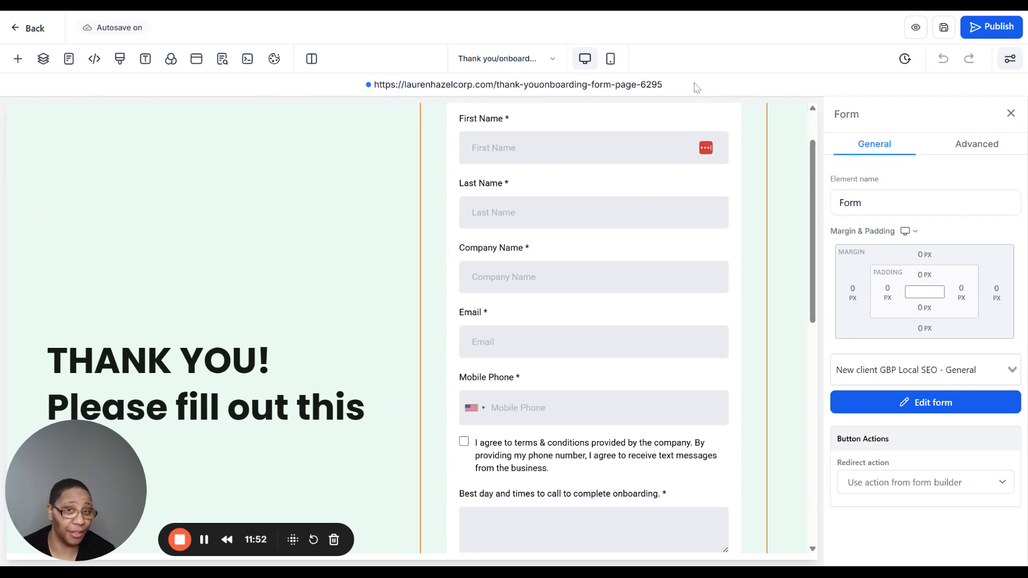
- Check the onboarding form's redirect action options and return to the beginning of the form
{"action": "scroll", "coordinate": [731, 242], "scroll_direction": "down", "scroll_amount": 3}
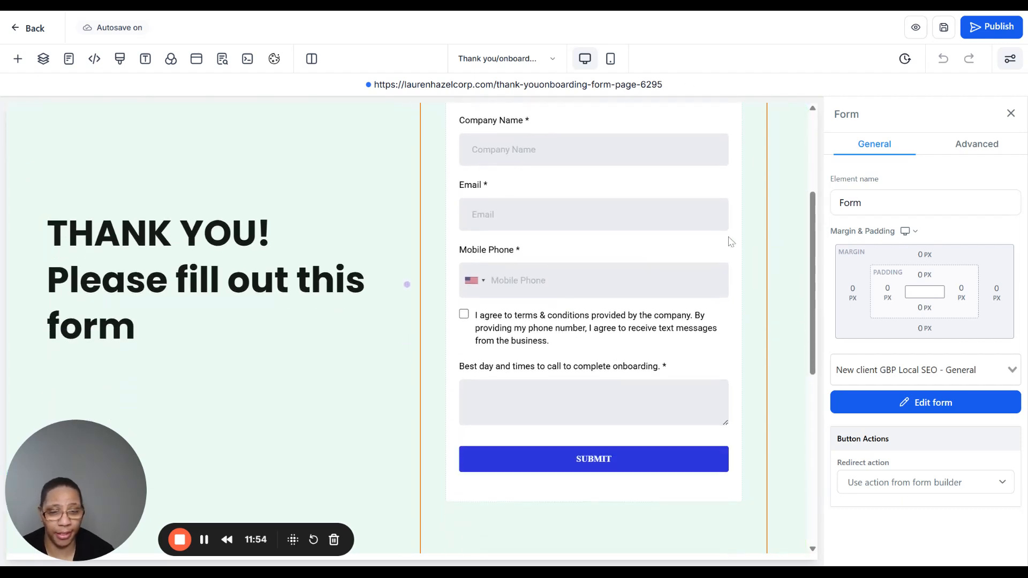
{"action": "left_click", "coordinate": [958, 485]}
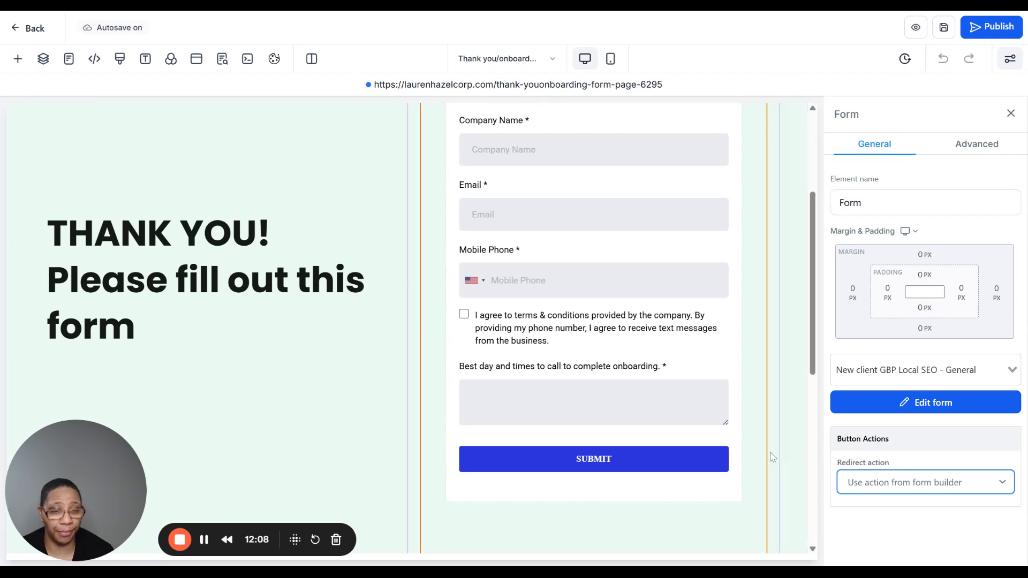
{"action": "scroll", "coordinate": [747, 453], "scroll_direction": "down", "scroll_amount": 5}
{"action": "scroll", "coordinate": [749, 442], "scroll_direction": "up", "scroll_amount": 1}
{"action": "scroll", "coordinate": [750, 442], "scroll_direction": "up", "scroll_amount": 6}
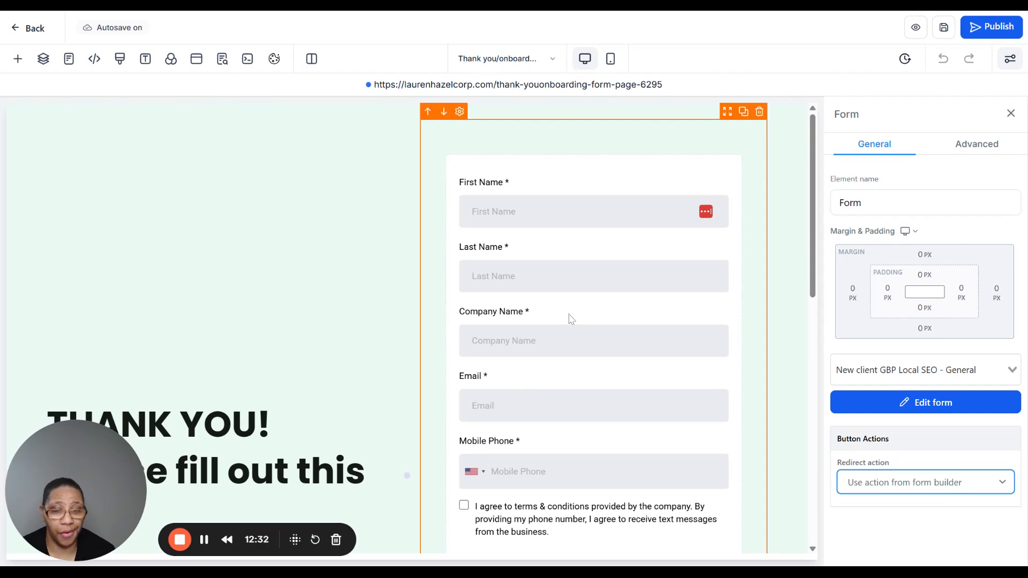
- Examine the onboarding form's contact fields, consent checkbox and call-time question, and the contact message below the SUBMIT button
{"action": "scroll", "coordinate": [569, 319], "scroll_direction": "down", "scroll_amount": 7}
{"action": "scroll", "coordinate": [578, 368], "scroll_direction": "up", "scroll_amount": 5}
{"action": "scroll", "coordinate": [564, 256], "scroll_direction": "down", "scroll_amount": 5}
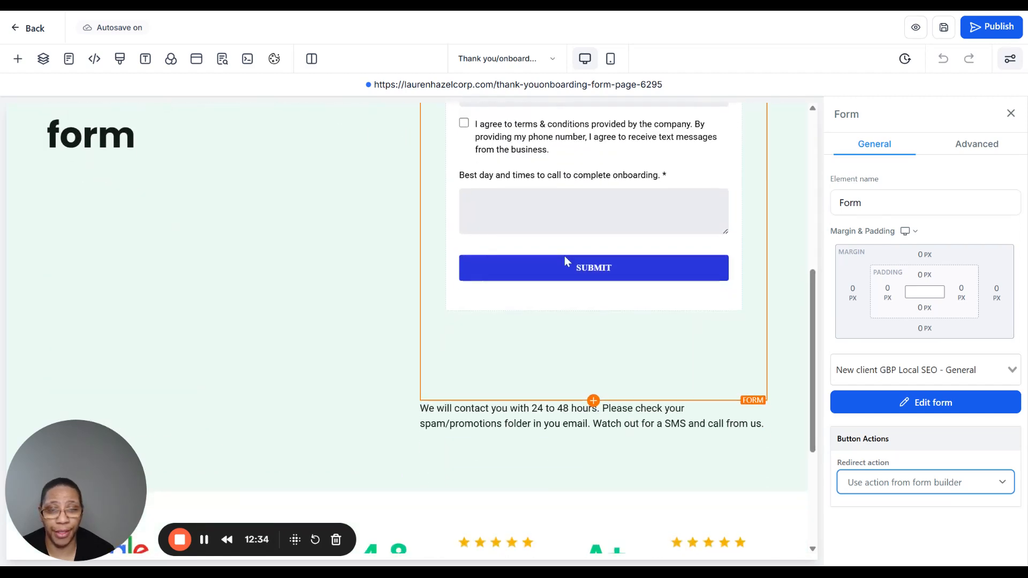
{"action": "scroll", "coordinate": [525, 301], "scroll_direction": "up", "scroll_amount": 7}
{"action": "scroll", "coordinate": [527, 307], "scroll_direction": "down", "scroll_amount": 3}
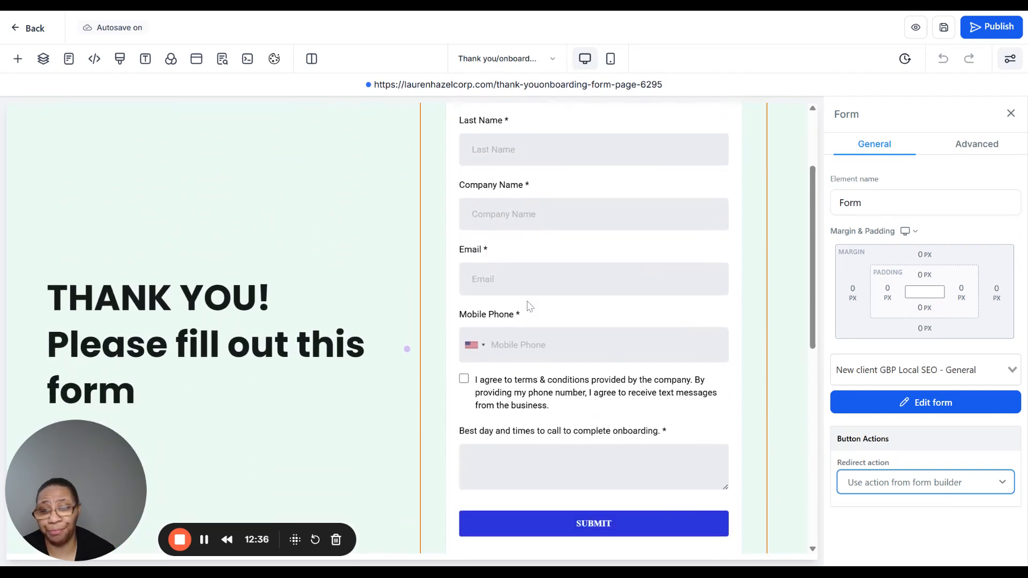
{"action": "scroll", "coordinate": [530, 306], "scroll_direction": "down", "scroll_amount": 4}
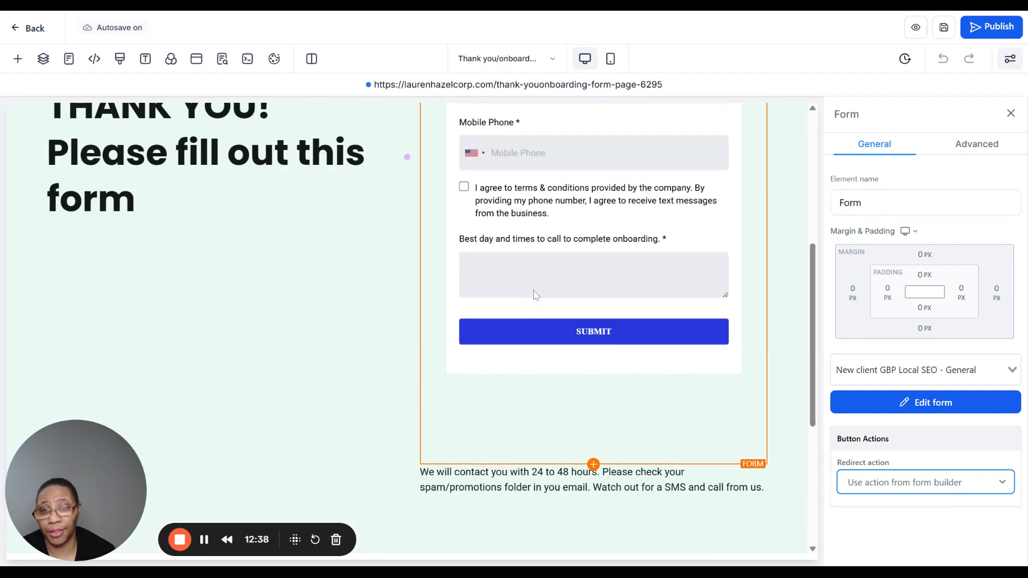
{"action": "scroll", "coordinate": [567, 268], "scroll_direction": "down", "scroll_amount": 2}
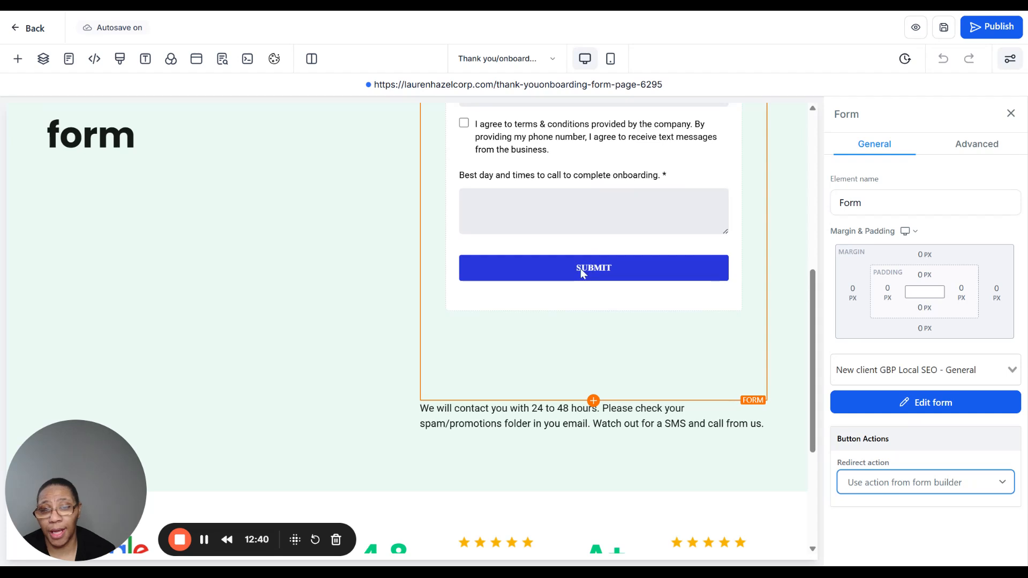
{"action": "scroll", "coordinate": [560, 273], "scroll_direction": "up", "scroll_amount": 6}
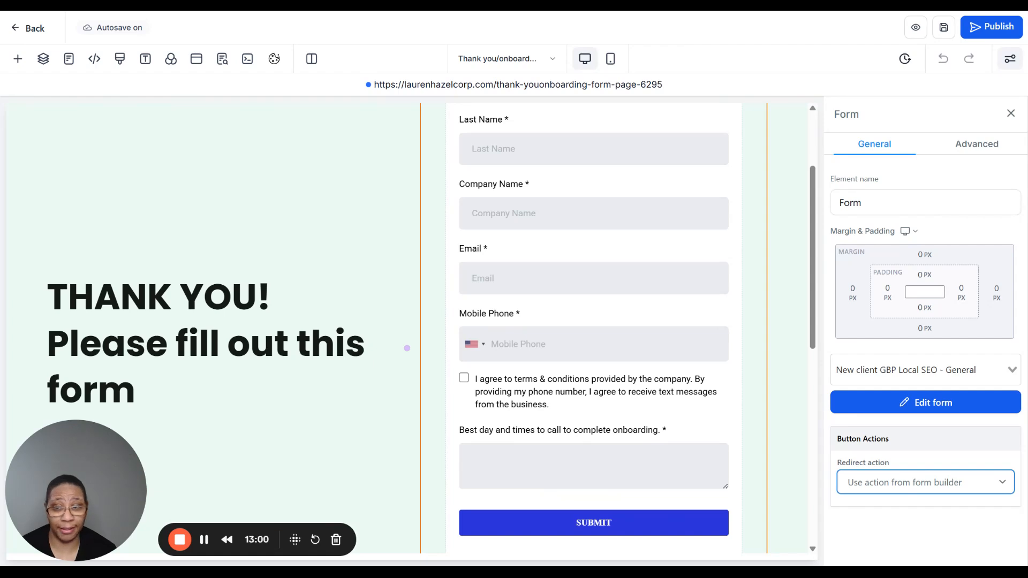
- Set the onboarding form's redirect action to Go to Next step, then check the page's SEO Meta Data
{"action": "scroll", "coordinate": [753, 206], "scroll_direction": "down", "scroll_amount": 2}
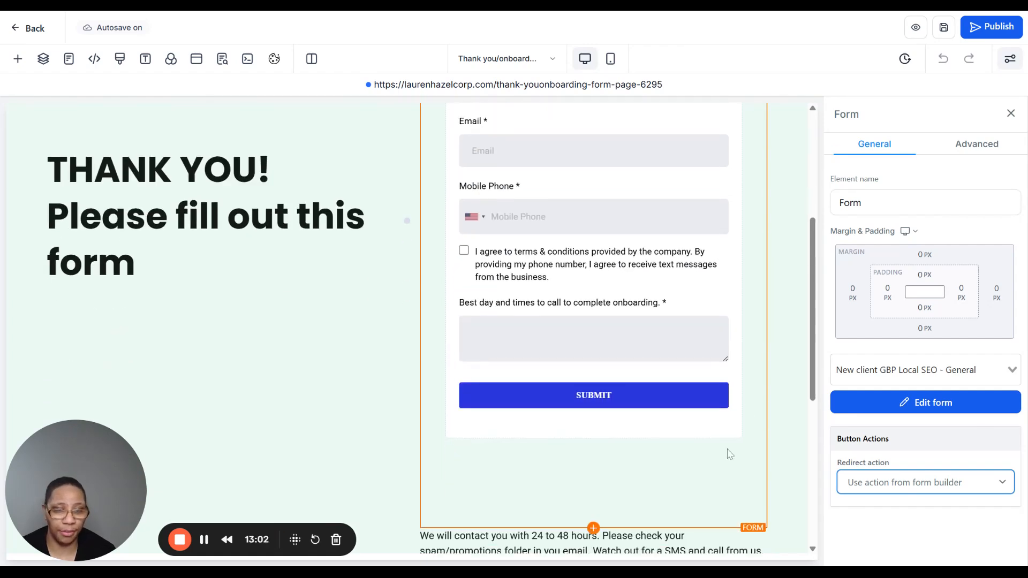
{"action": "left_click", "coordinate": [928, 499]}
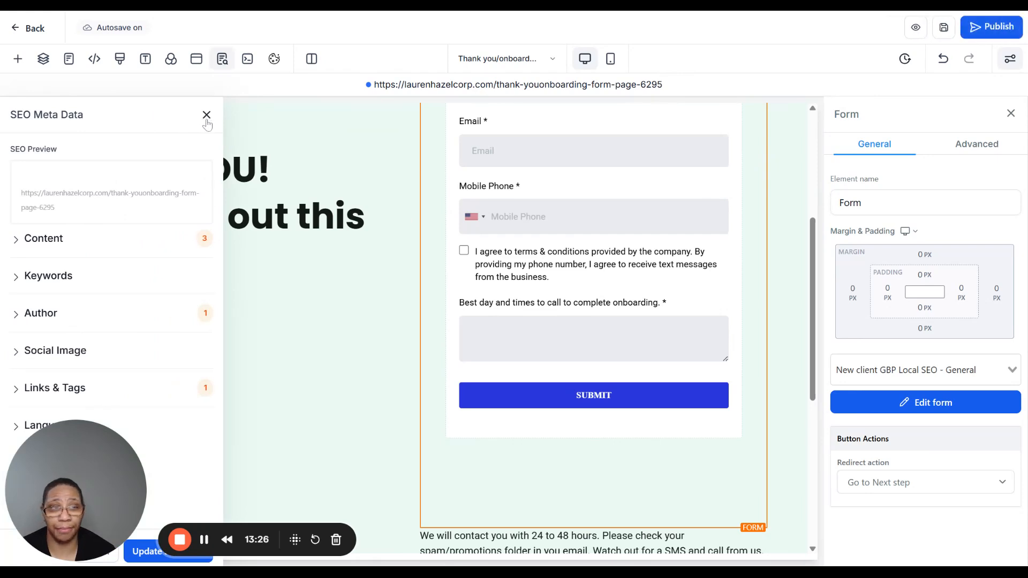
{"action": "left_click", "coordinate": [206, 115]}
- Return to the funnel's steps and open the complete thank you page for editing
{"action": "scroll", "coordinate": [407, 236], "scroll_direction": "up", "scroll_amount": 1}
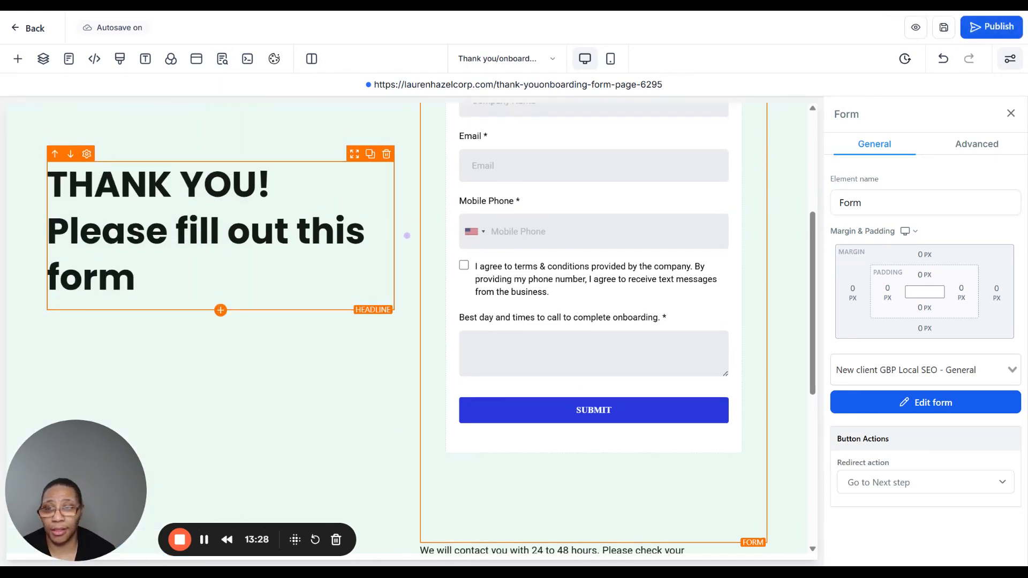
{"action": "scroll", "coordinate": [407, 236], "scroll_direction": "up", "scroll_amount": 5}
{"action": "left_click", "coordinate": [16, 34]}
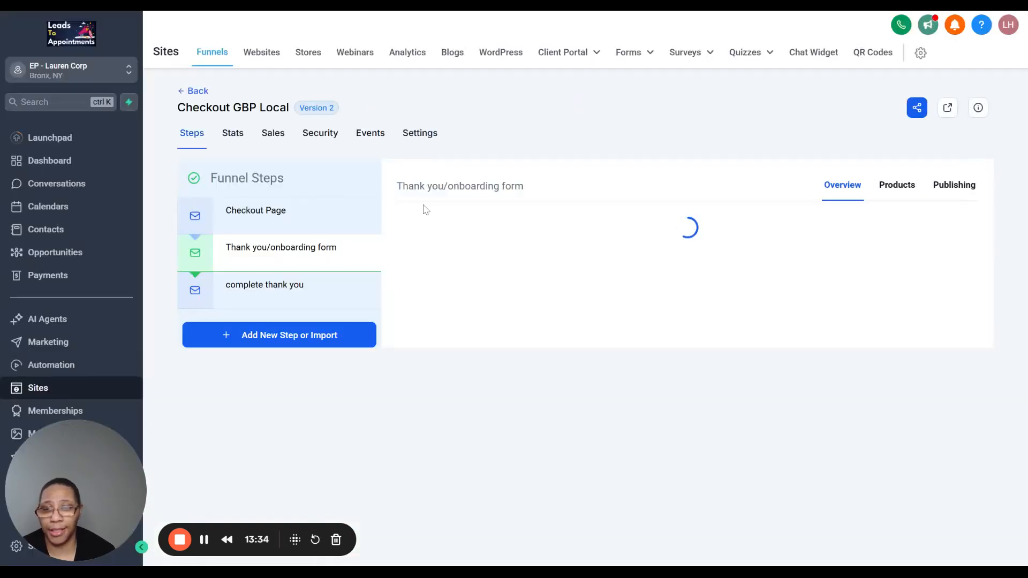
{"action": "left_click", "coordinate": [245, 292]}
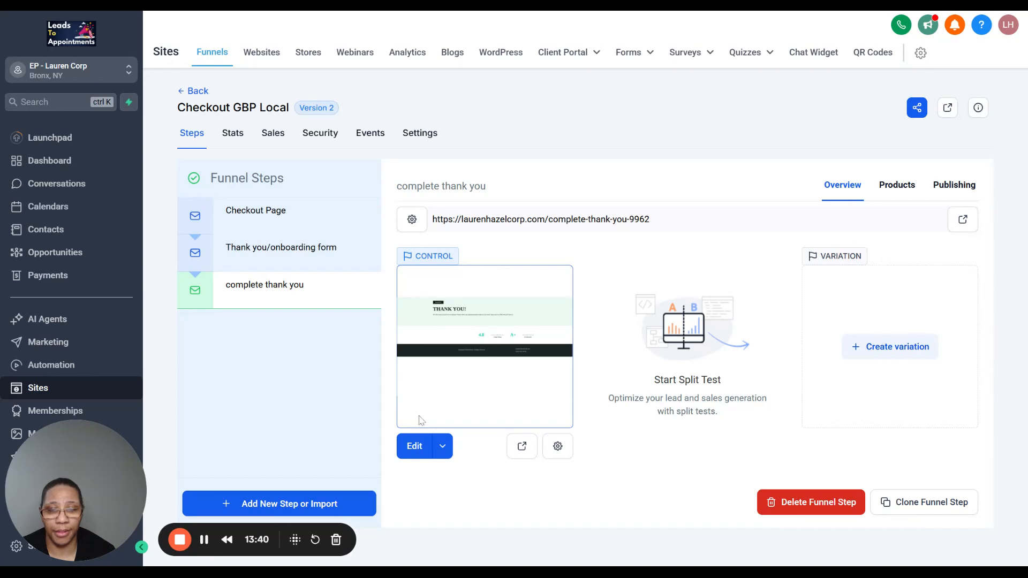
{"action": "left_click", "coordinate": [432, 292]}
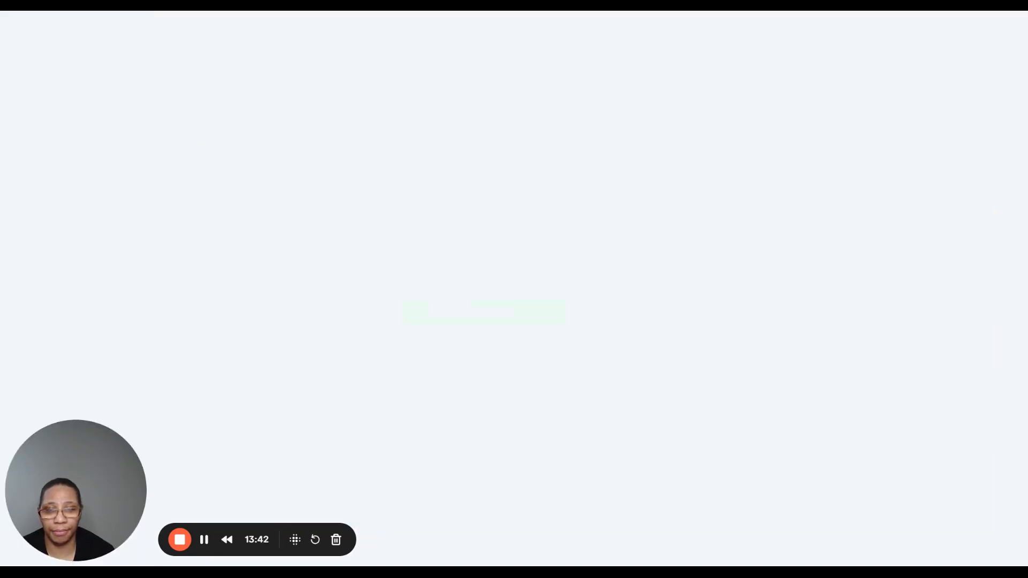